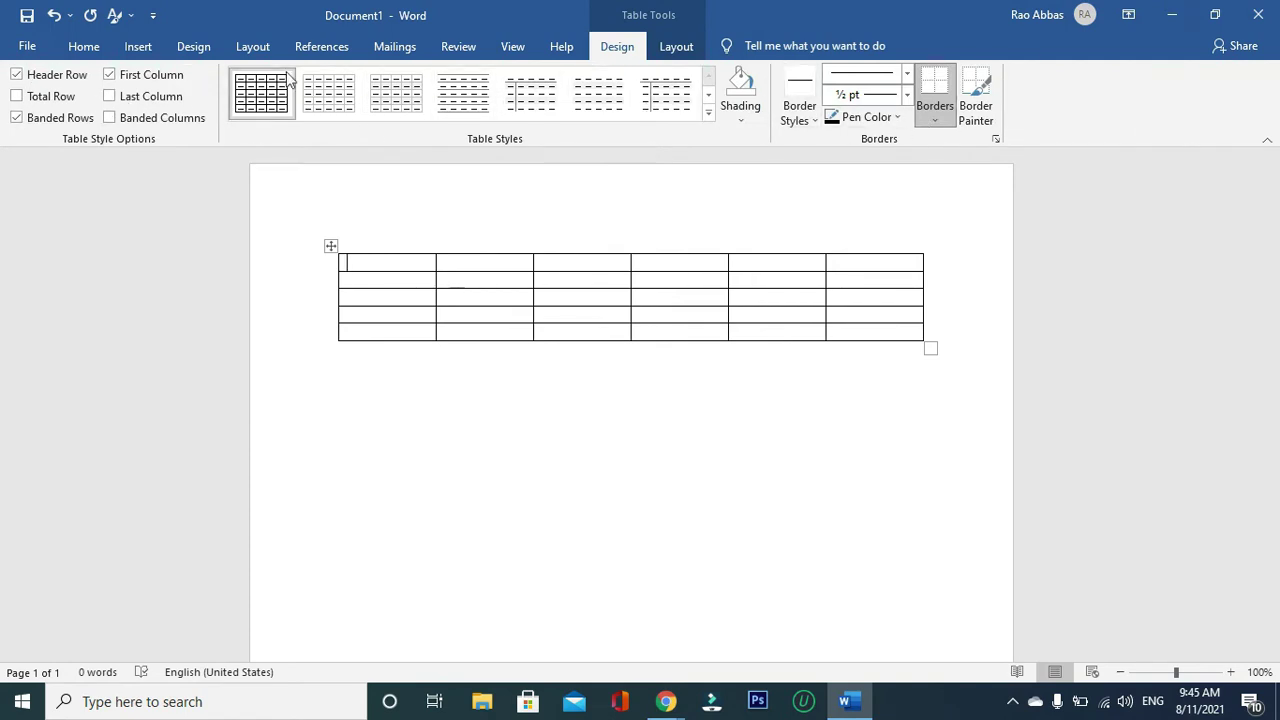
Select the cell in the third row and third column of the table with the Select Cell command.
{"action": "left_click", "coordinate": [672, 46]}
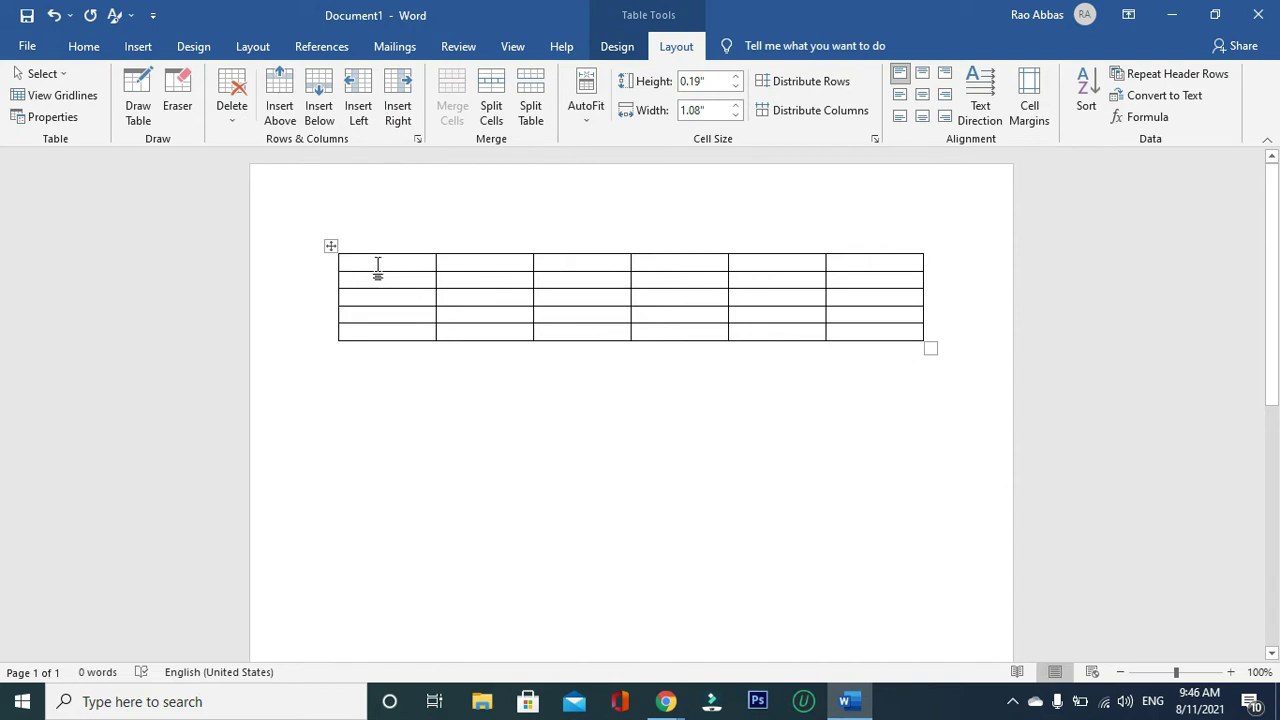
{"action": "left_click", "coordinate": [50, 74]}
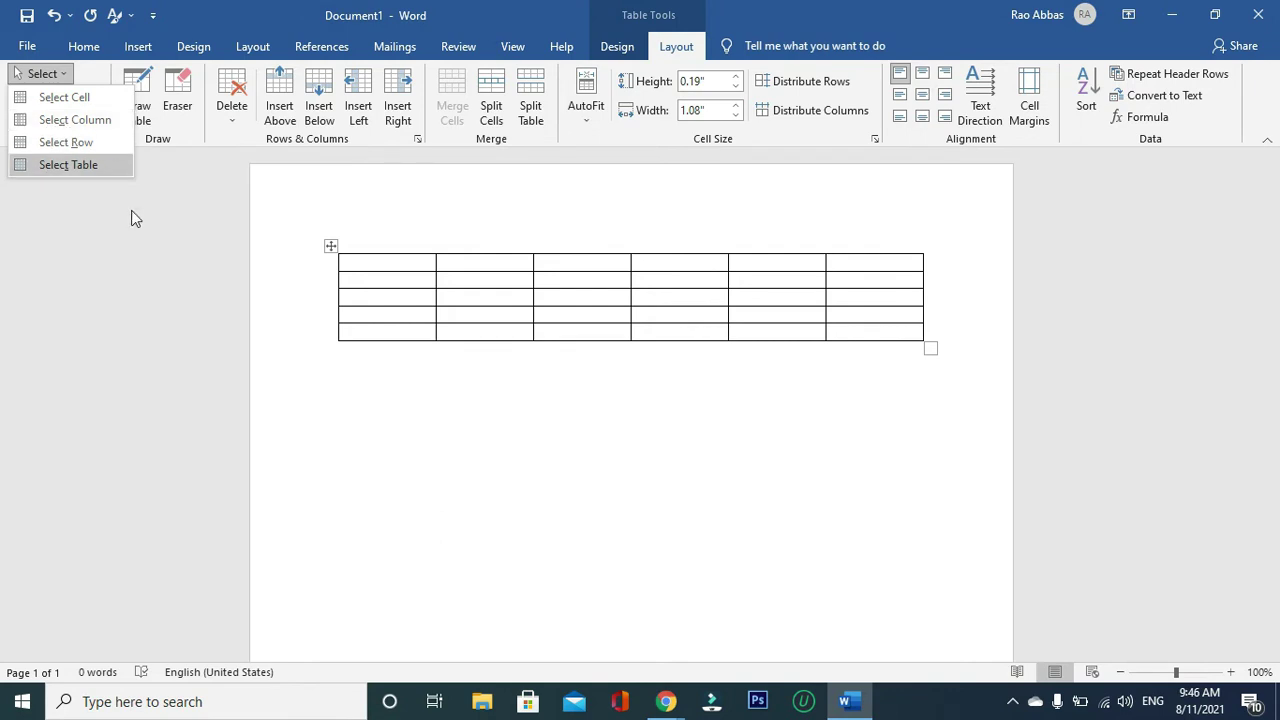
{"action": "left_click", "coordinate": [555, 297]}
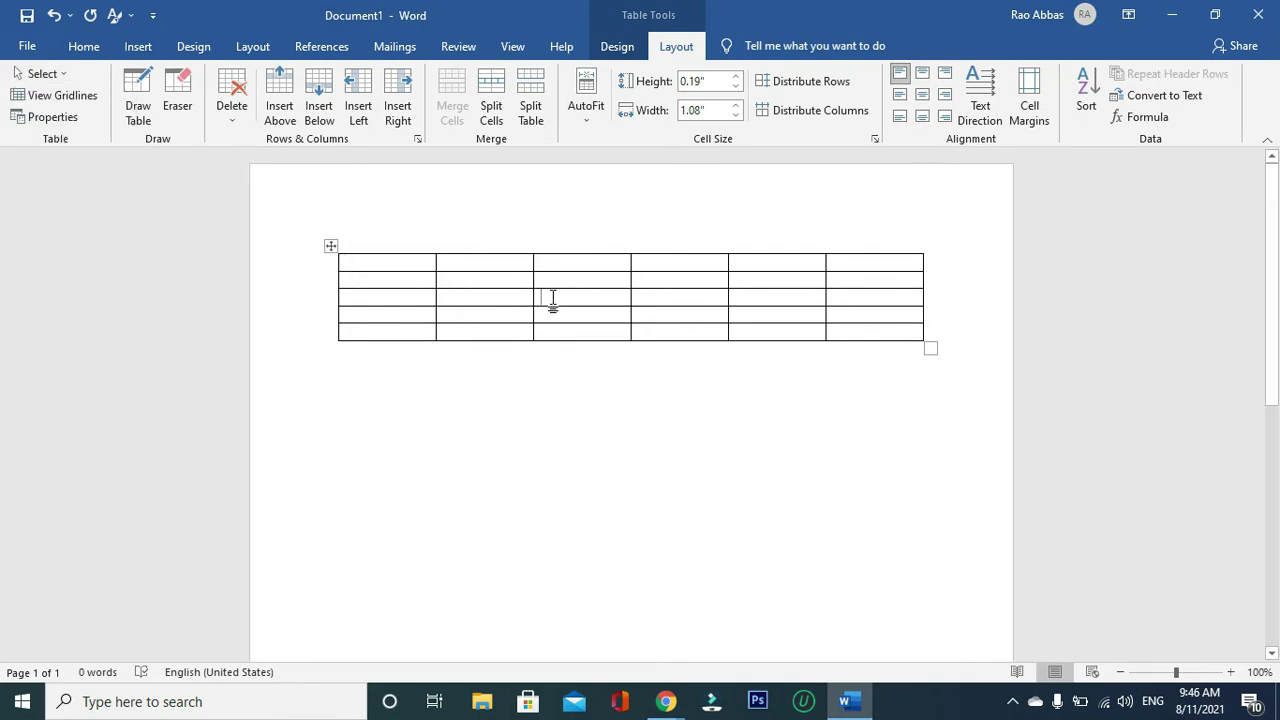
{"action": "left_click", "coordinate": [47, 80]}
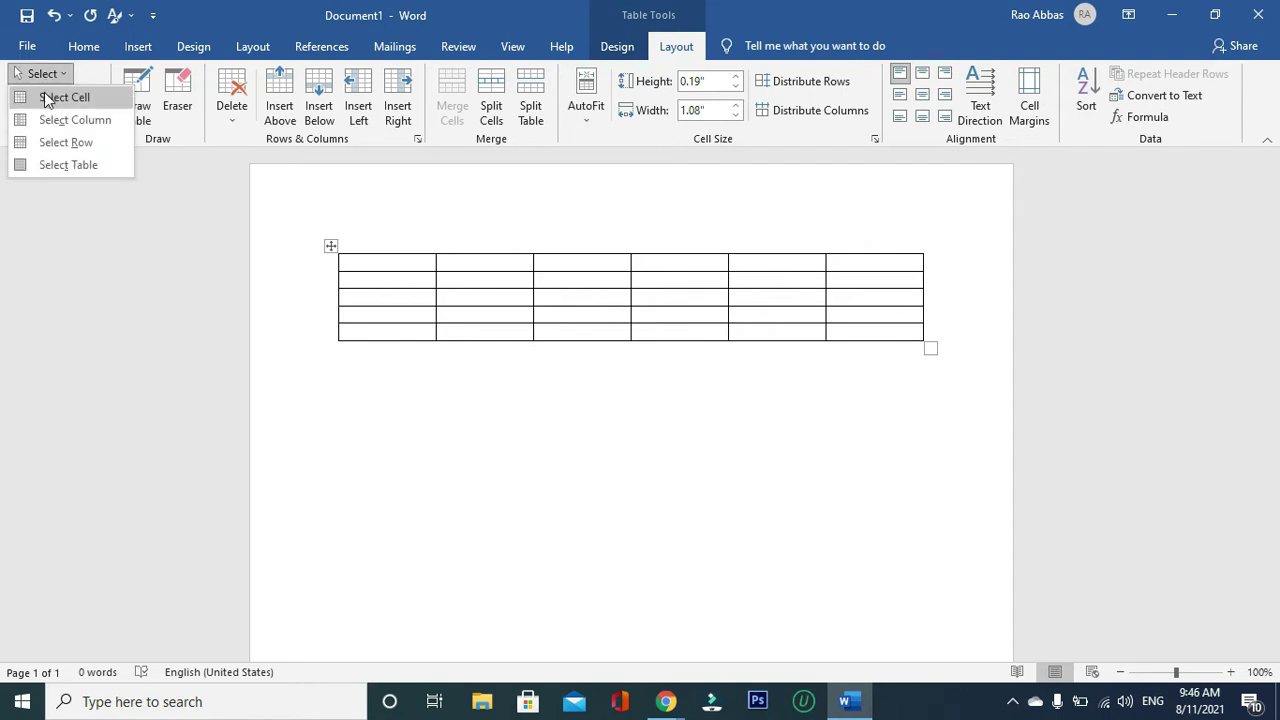
{"action": "left_click", "coordinate": [47, 97]}
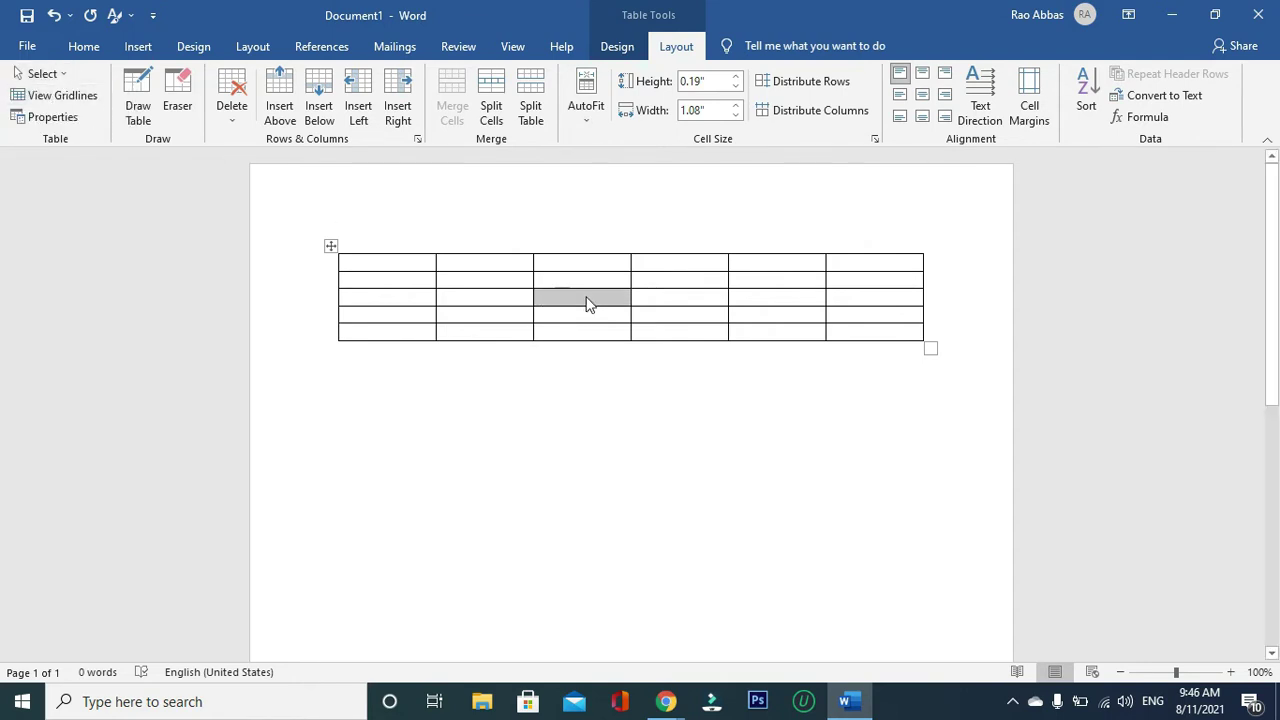
Select the cell in the third row of the last column with the Select Cell command.
{"action": "left_click", "coordinate": [853, 298]}
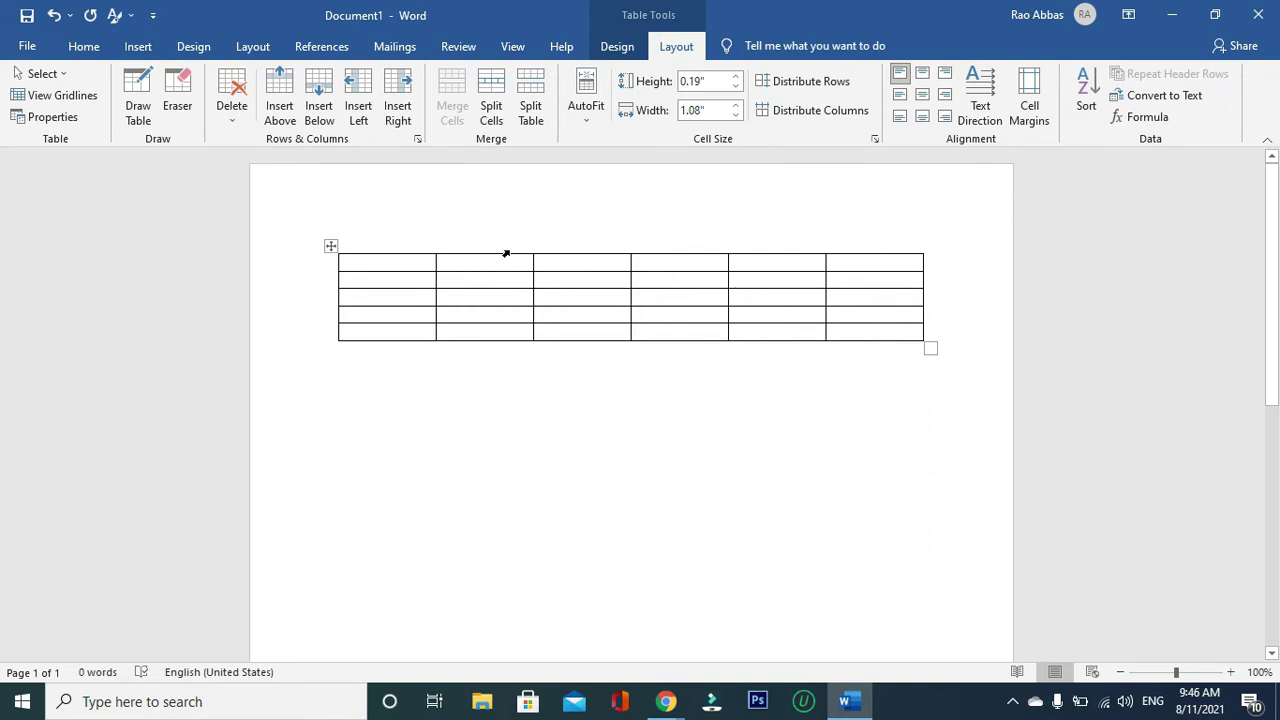
{"action": "left_click", "coordinate": [40, 73]}
{"action": "left_click", "coordinate": [64, 97]}
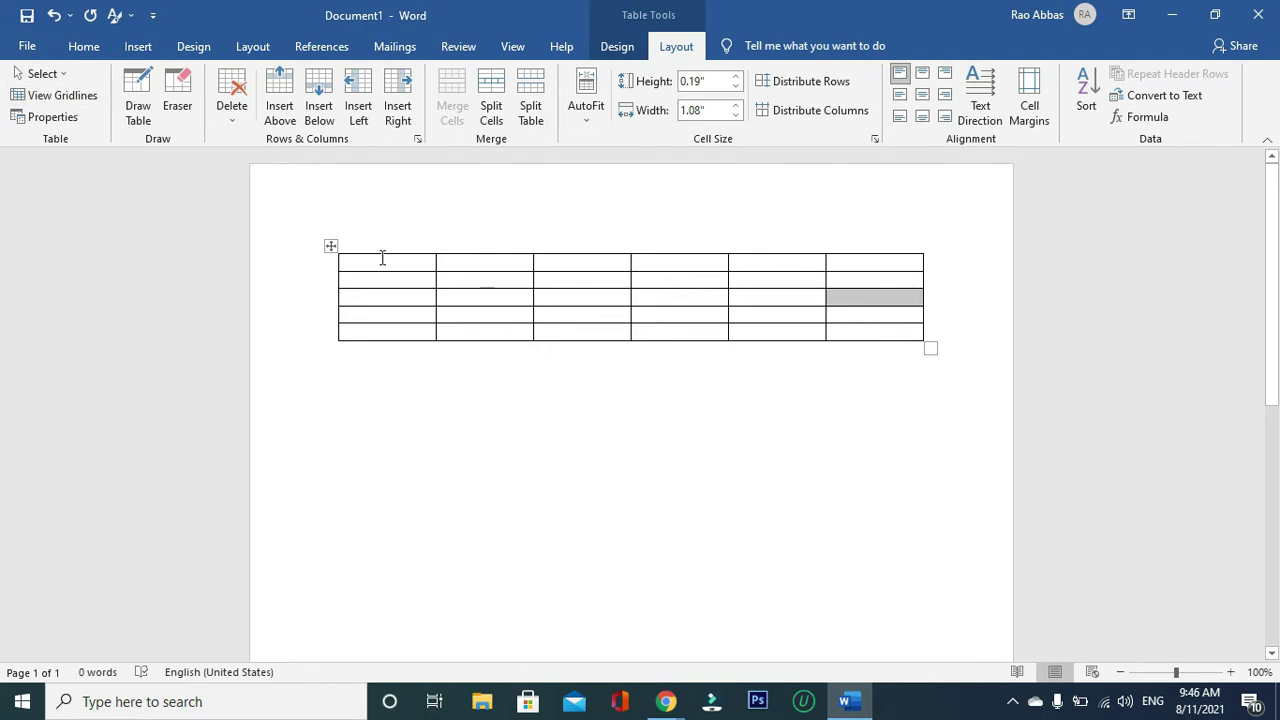
Select the table's fourth column, first directly from above the column and again with the Select Column command.
{"action": "left_click", "coordinate": [42, 74]}
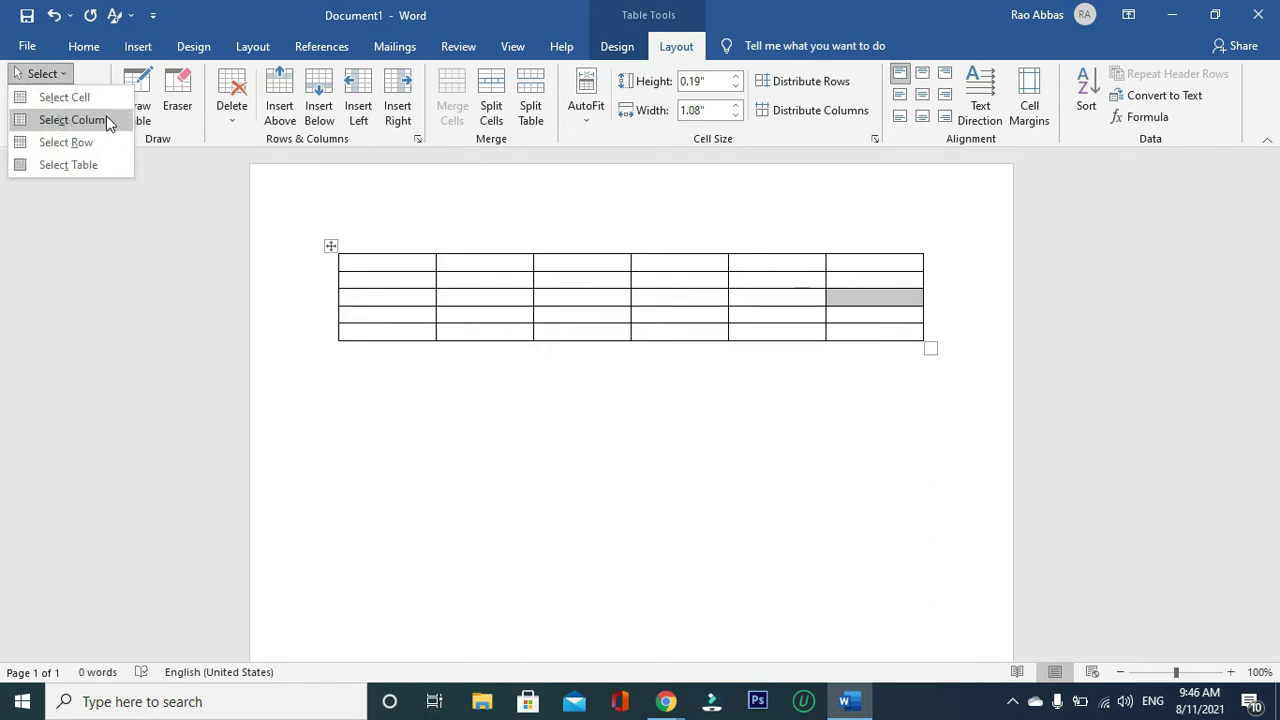
{"action": "left_click", "coordinate": [658, 261]}
{"action": "left_click", "coordinate": [658, 263]}
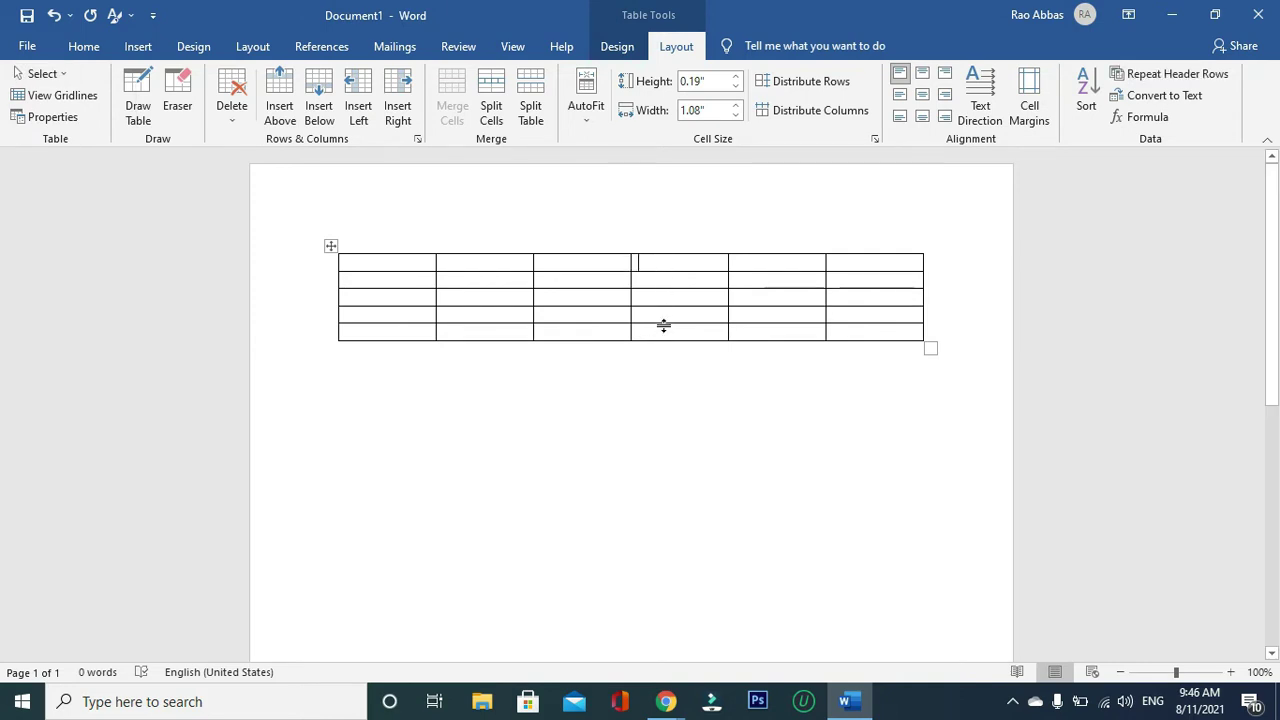
{"action": "left_click", "coordinate": [669, 250]}
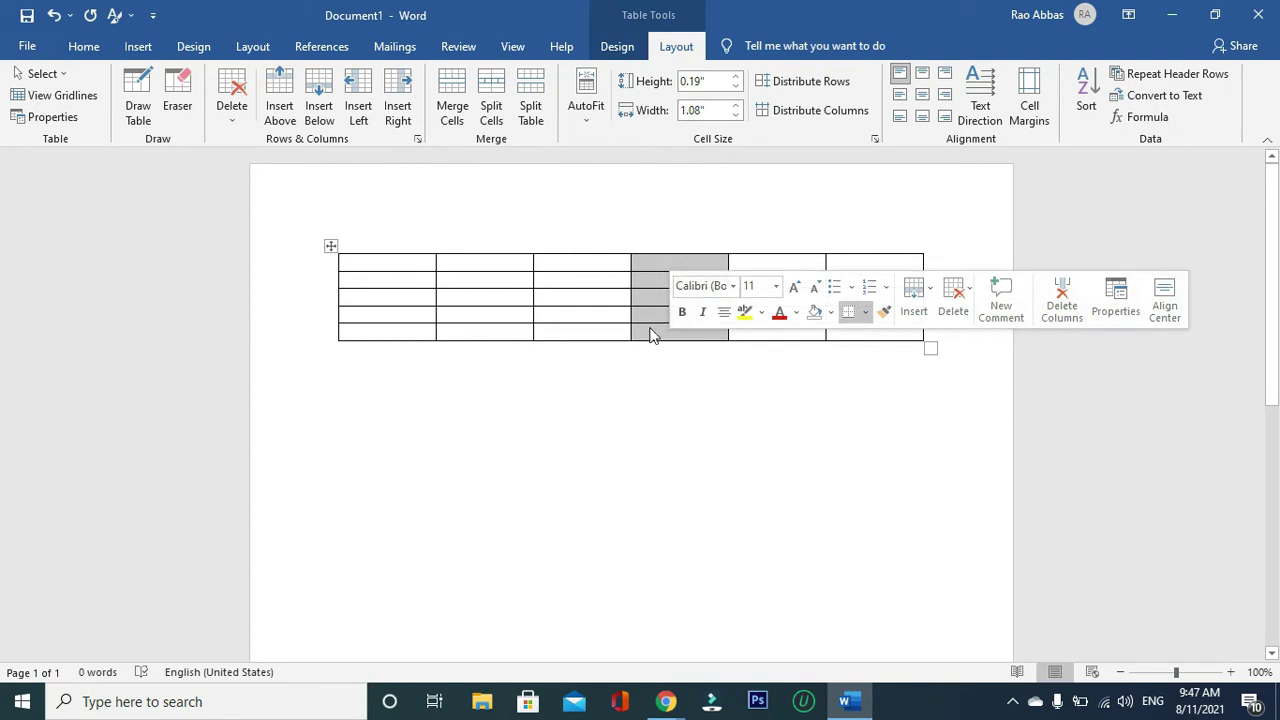
{"action": "left_click", "coordinate": [666, 260]}
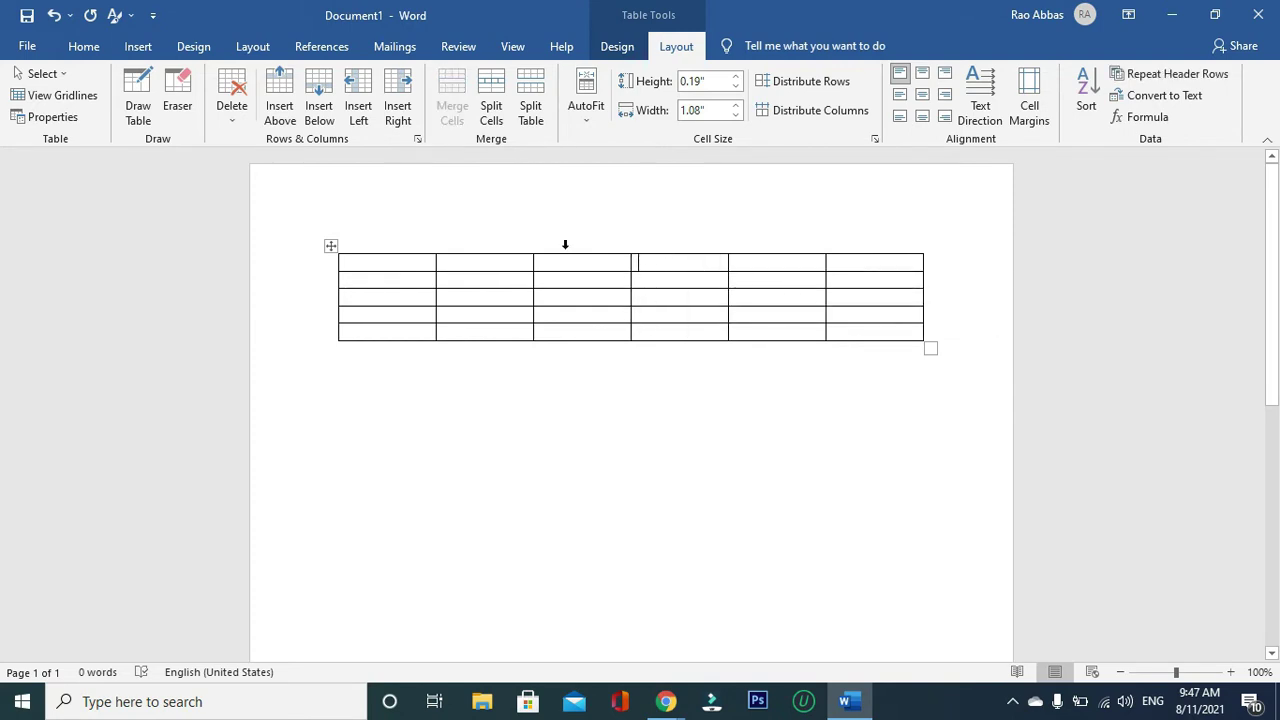
{"action": "left_click", "coordinate": [38, 74]}
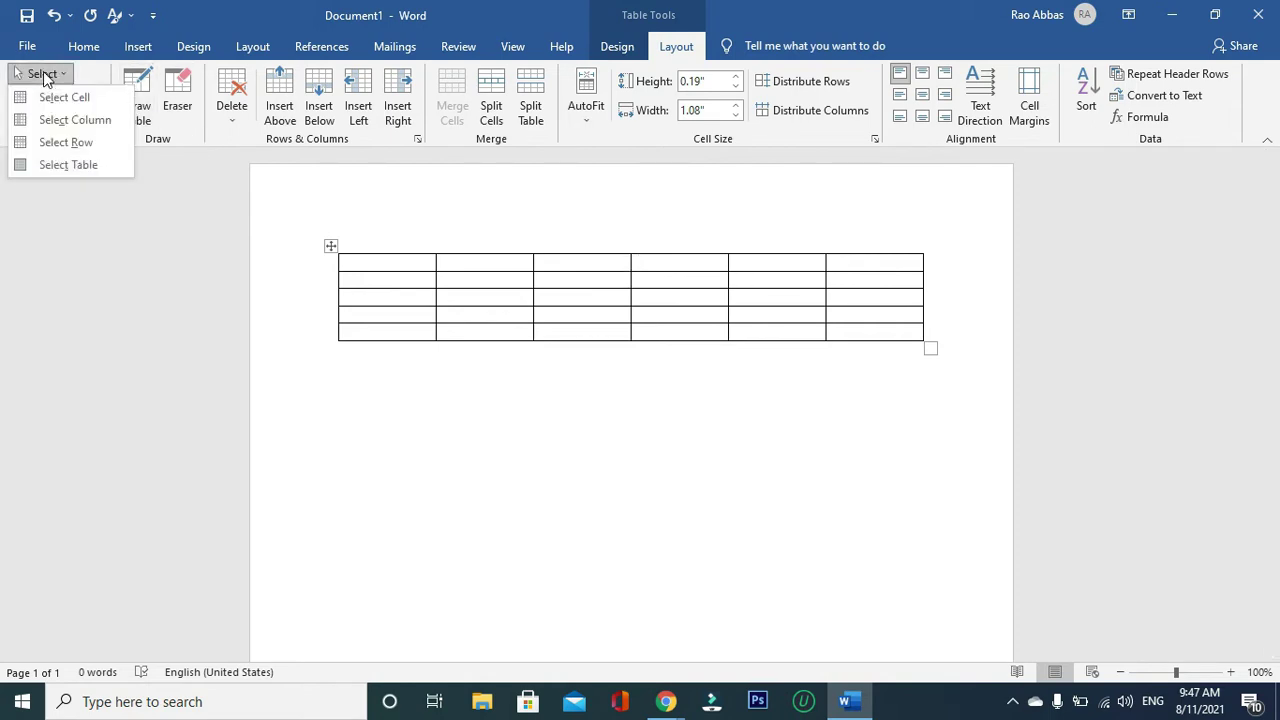
{"action": "left_click", "coordinate": [60, 120]}
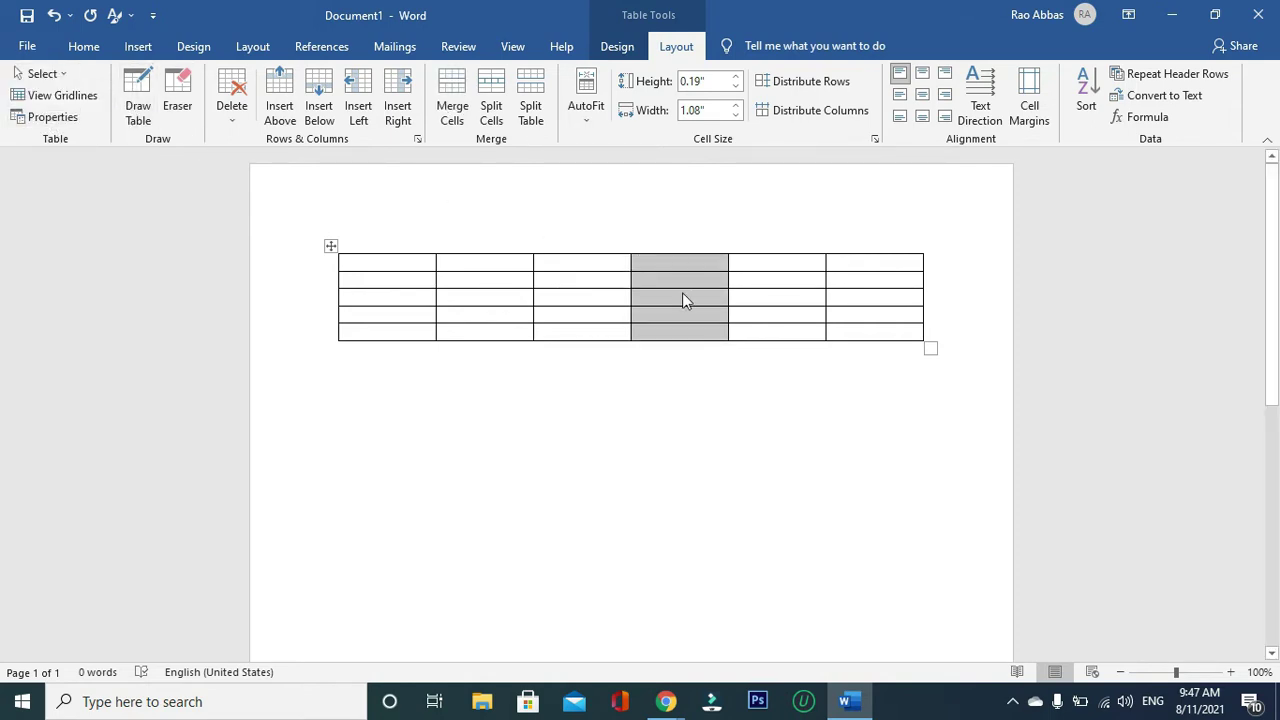
Select the table's second row with the Select Row command and the third row directly from the page margin.
{"action": "left_click", "coordinate": [407, 279]}
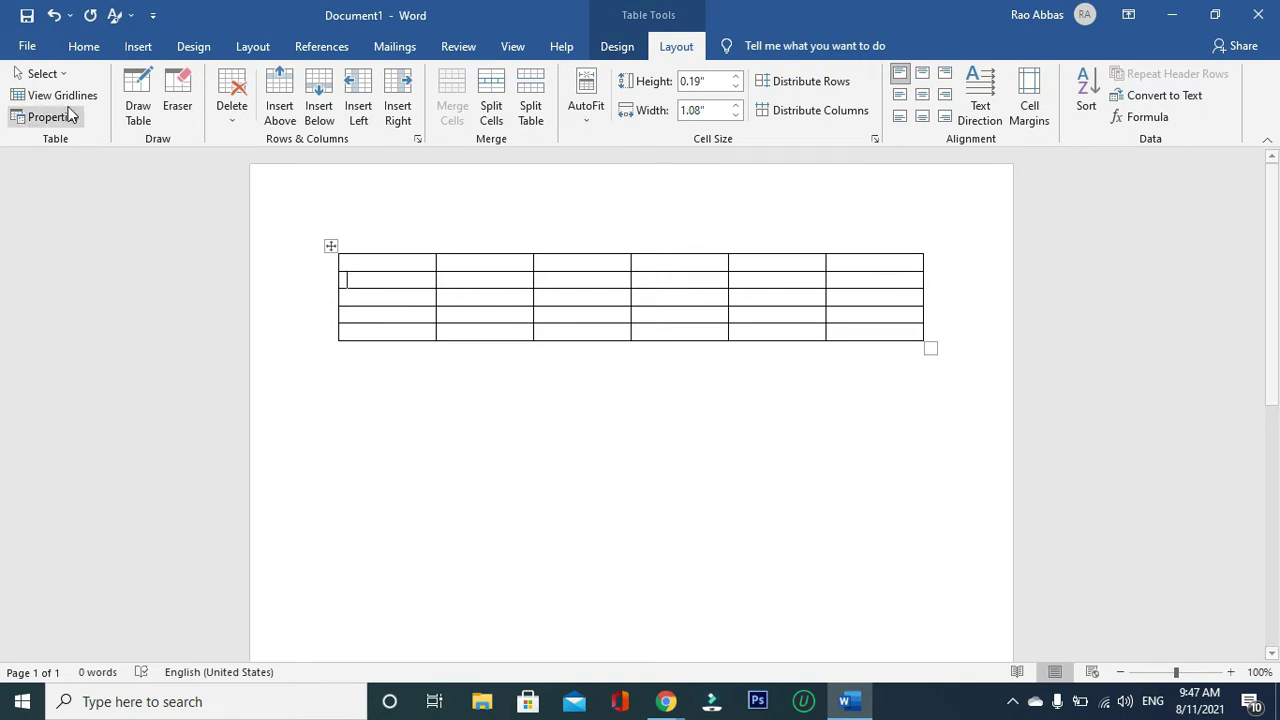
{"action": "left_click", "coordinate": [38, 74]}
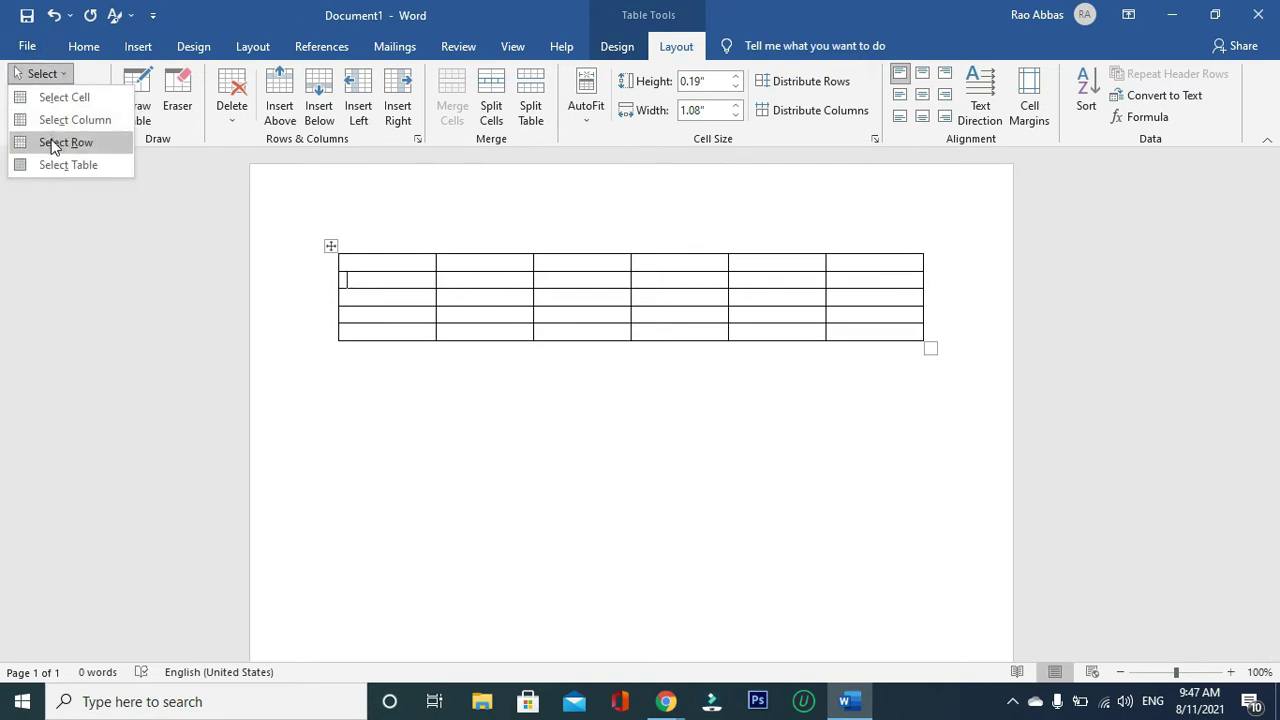
{"action": "left_click", "coordinate": [52, 142]}
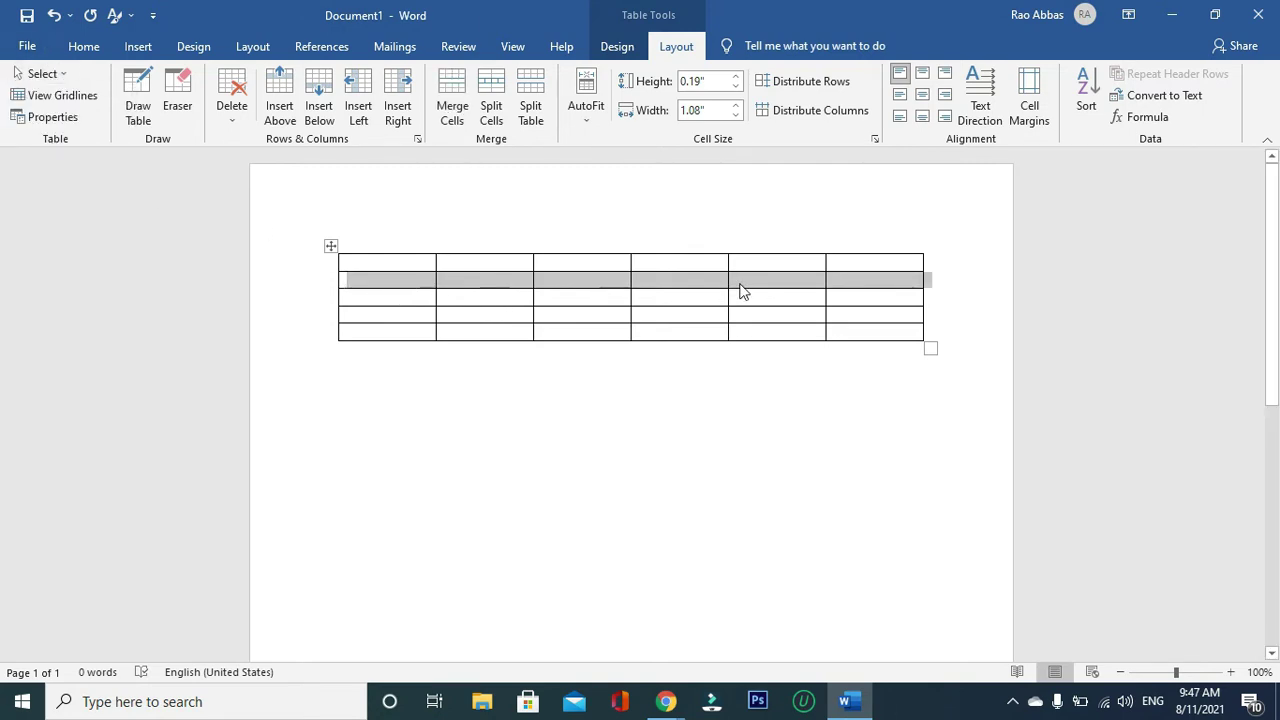
{"action": "left_click", "coordinate": [379, 299]}
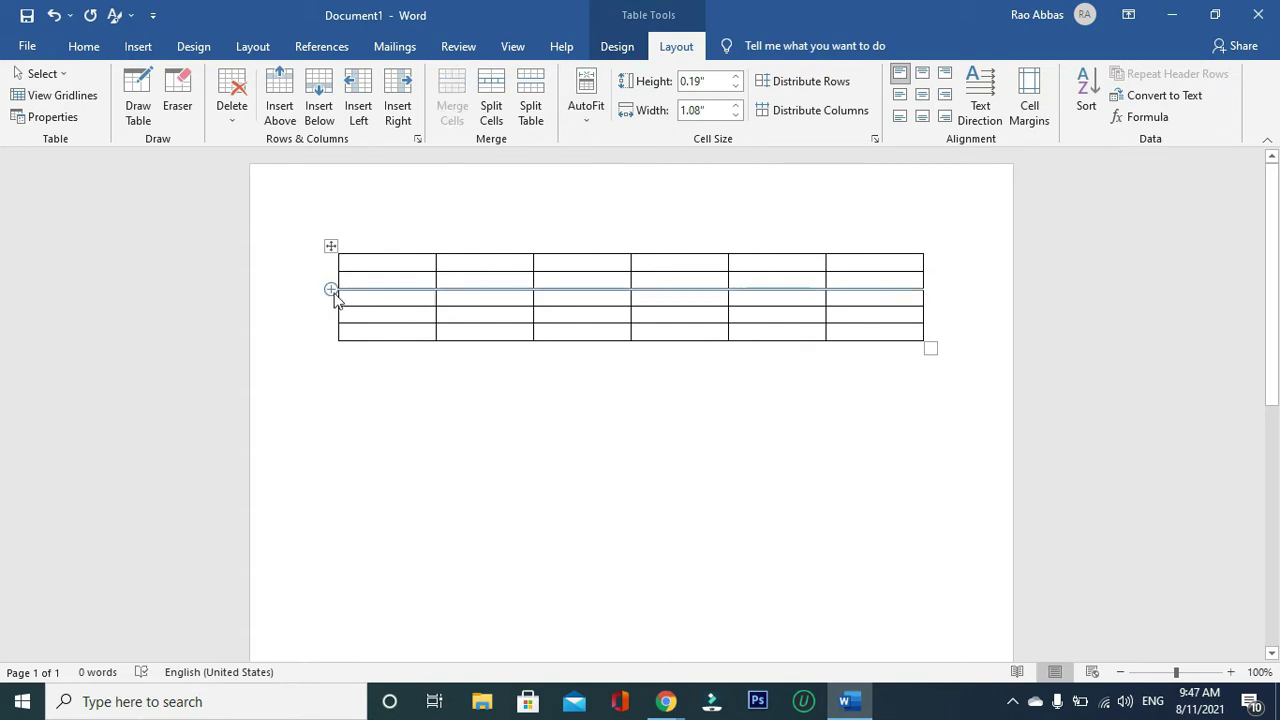
{"action": "left_click", "coordinate": [274, 302]}
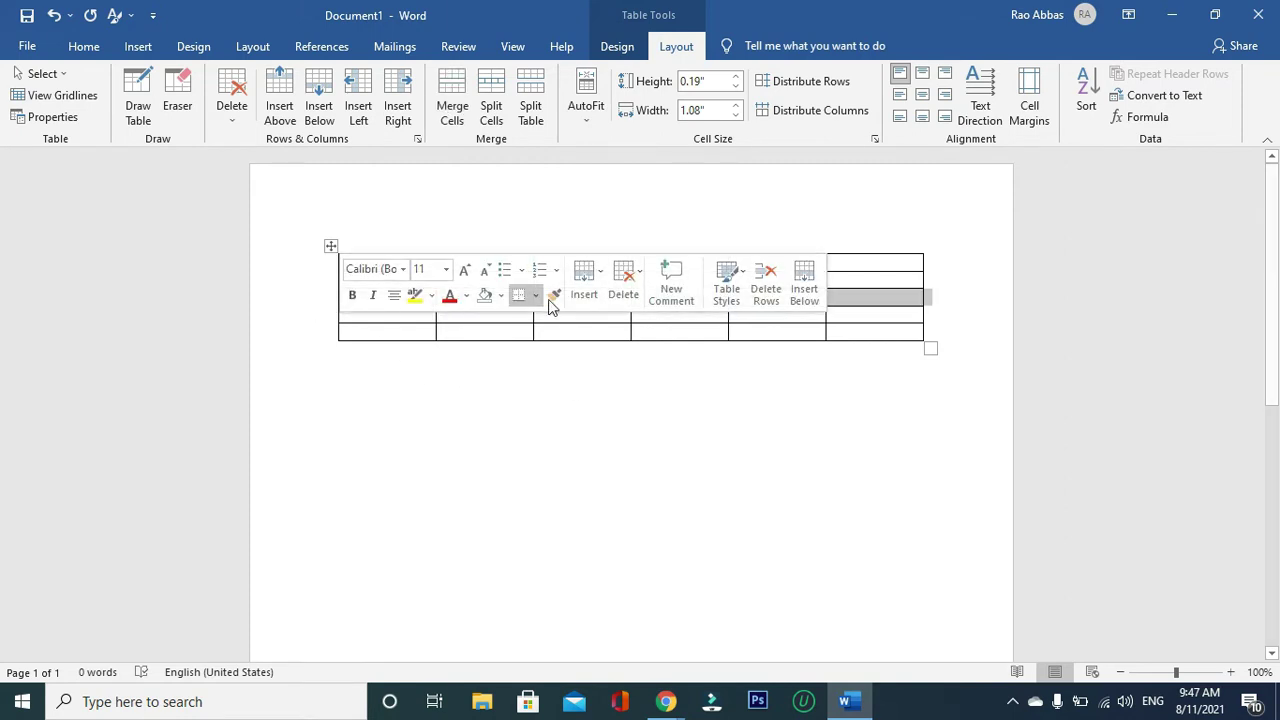
{"action": "left_click", "coordinate": [885, 302]}
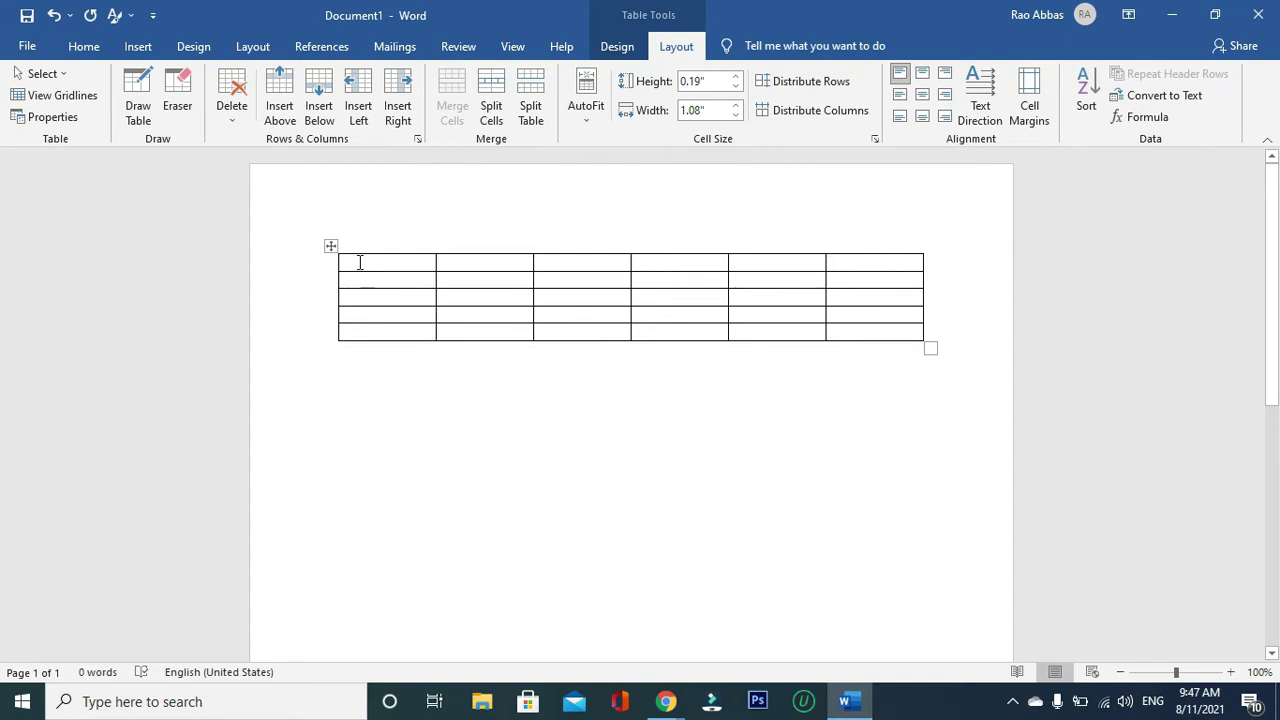
Select the entire table with its move handle and again with the Select Table command, and clear the selection.
{"action": "left_click", "coordinate": [331, 248]}
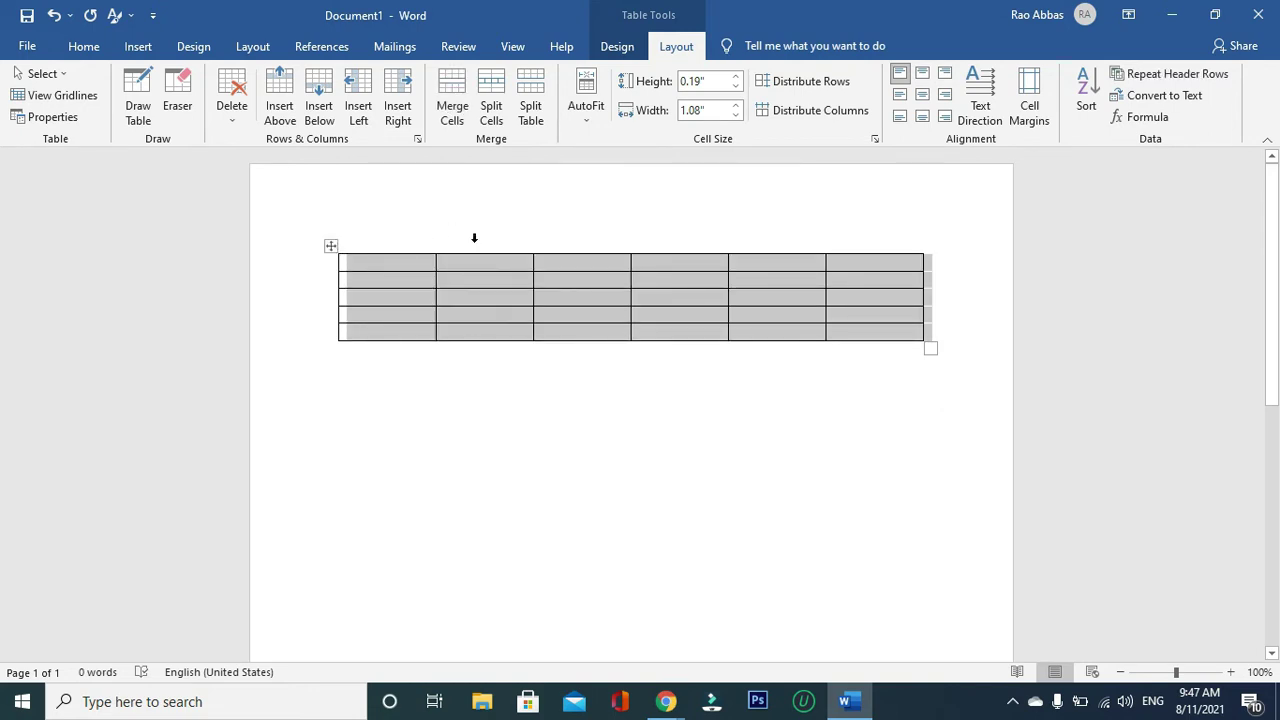
{"action": "left_click", "coordinate": [379, 265]}
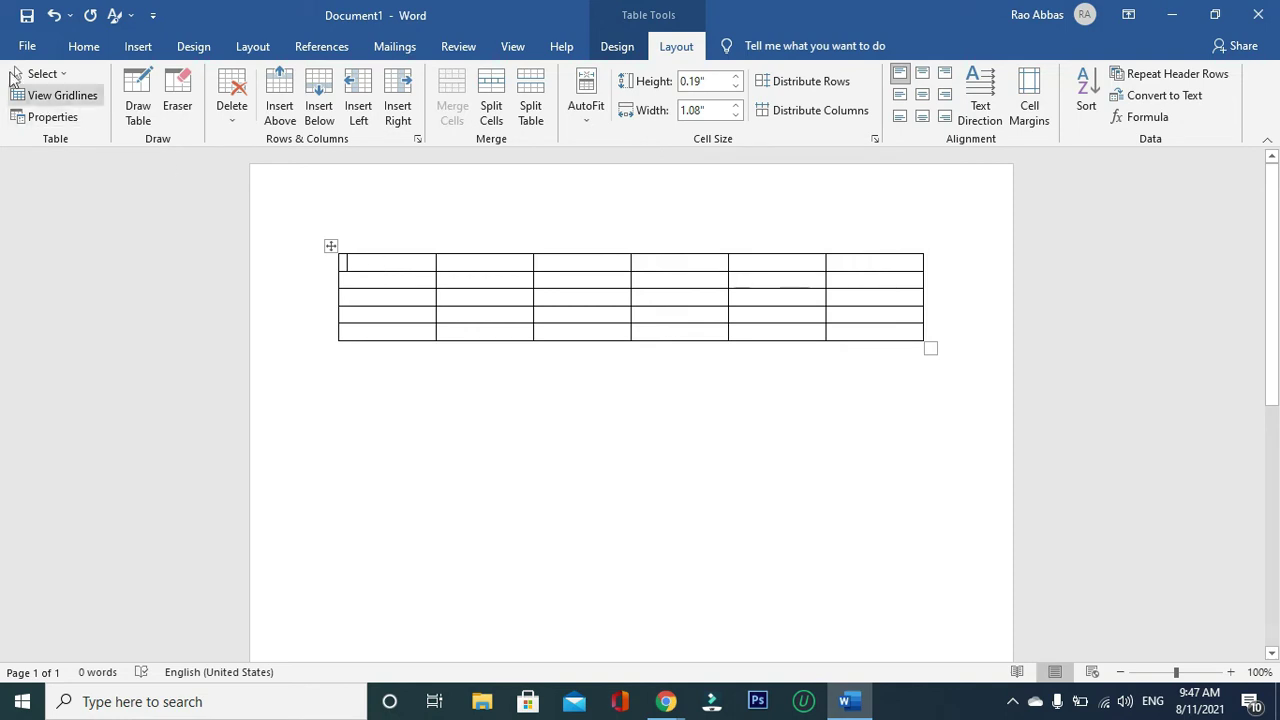
{"action": "left_click", "coordinate": [42, 74]}
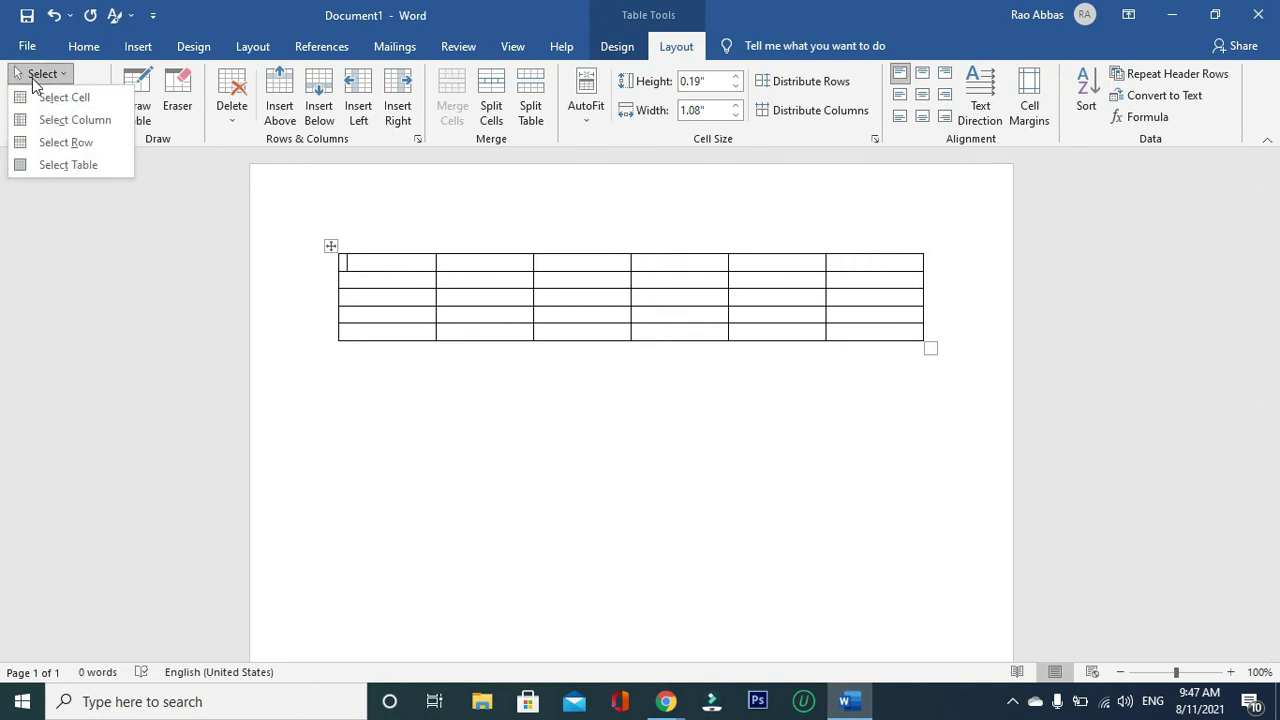
{"action": "left_click", "coordinate": [56, 166]}
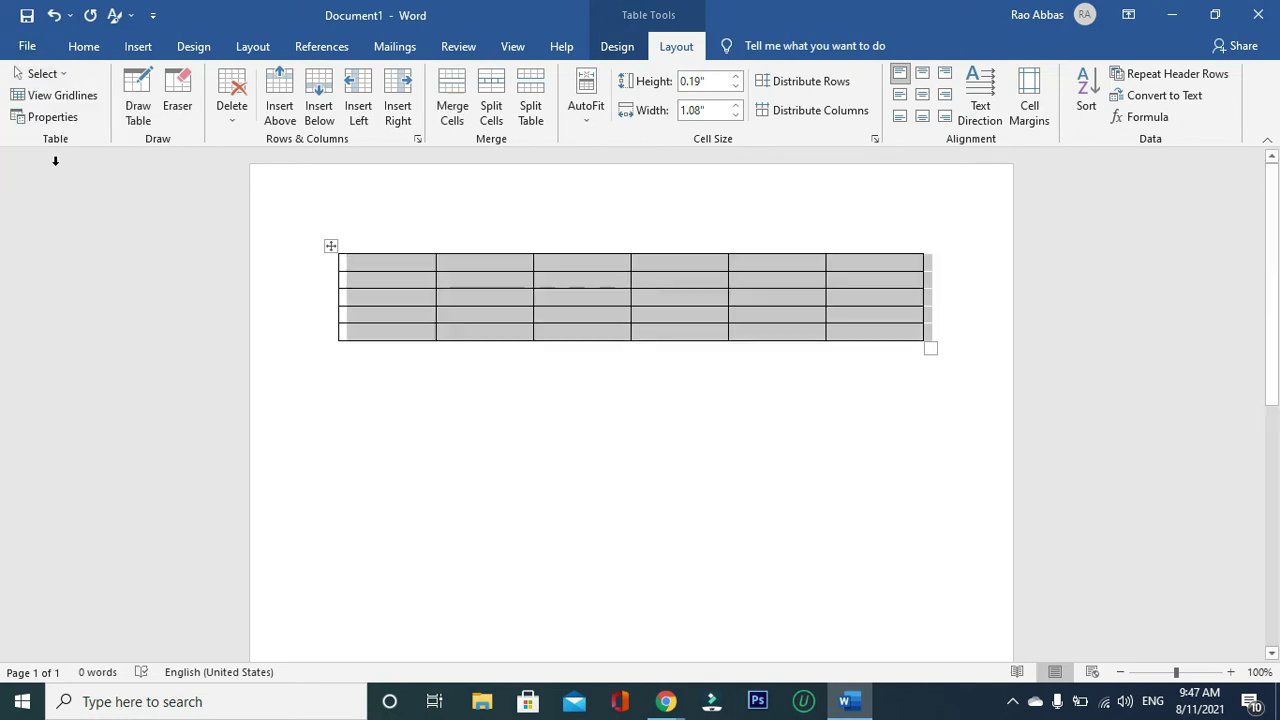
{"action": "left_click", "coordinate": [492, 305]}
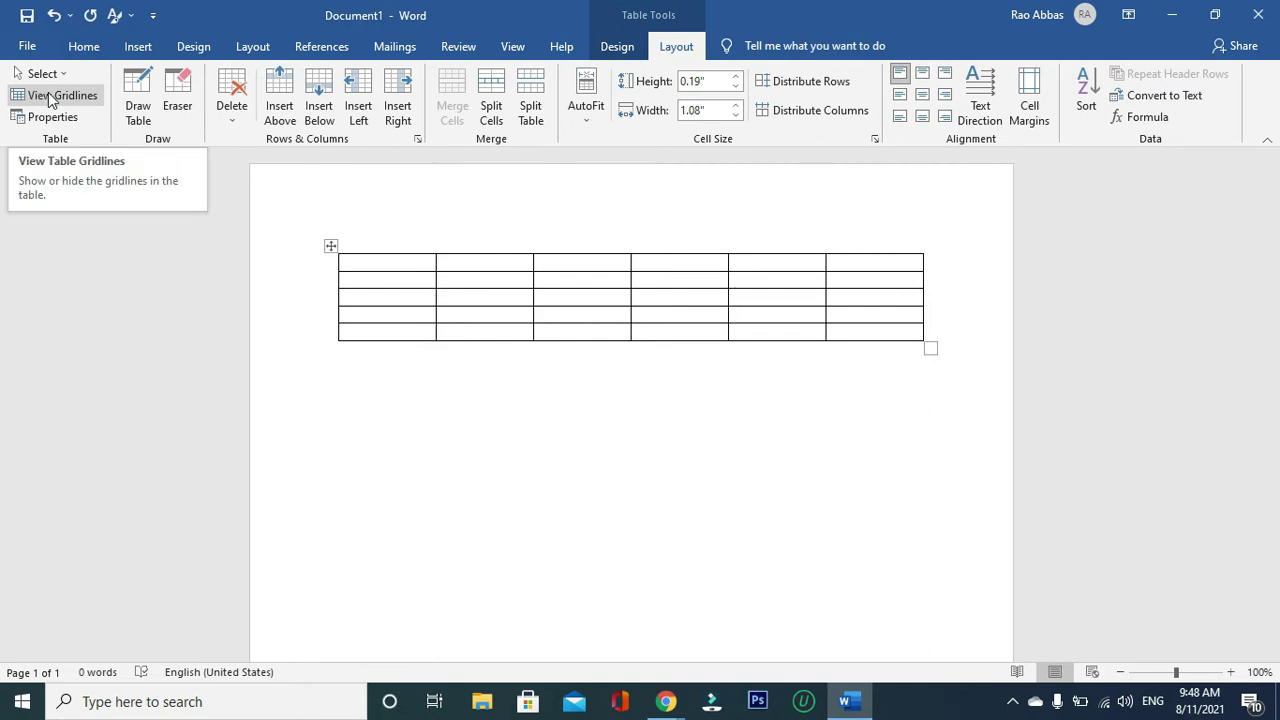
Review the size, alignment and text wrapping options in the table properties and close them without changes.
{"action": "left_click", "coordinate": [45, 117]}
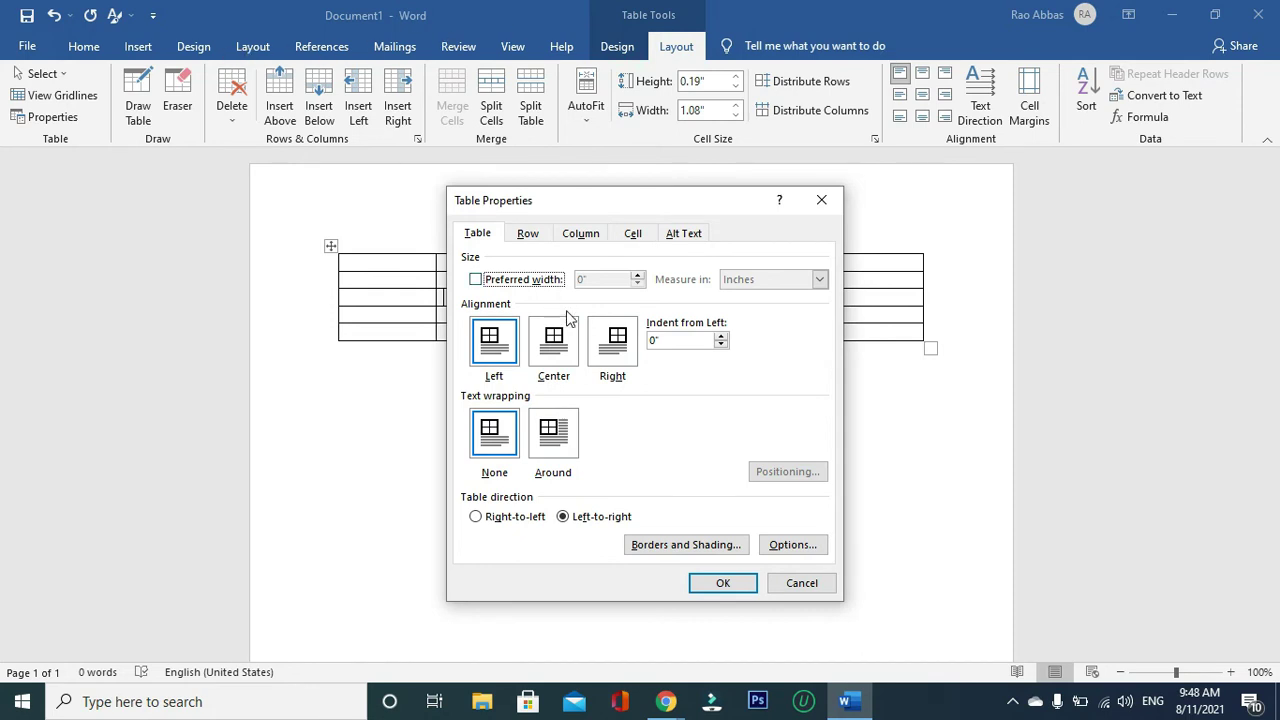
{"action": "left_click", "coordinate": [783, 588]}
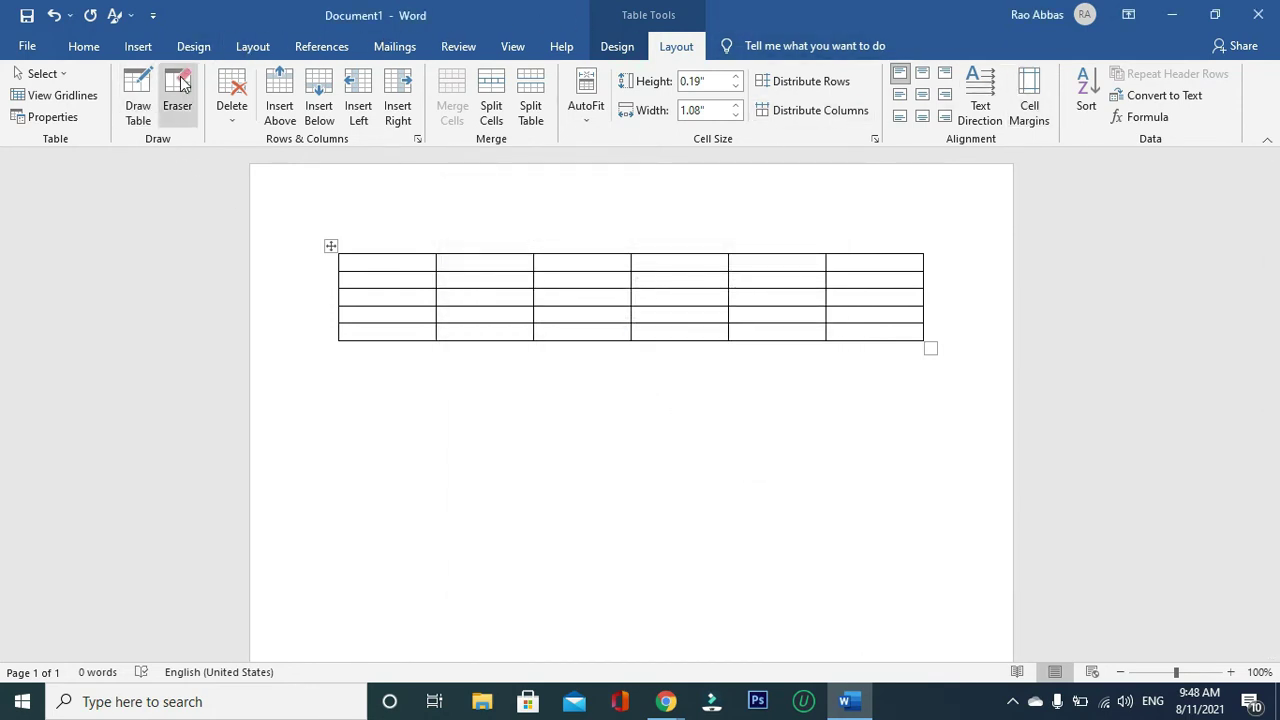
{"action": "left_click", "coordinate": [38, 116]}
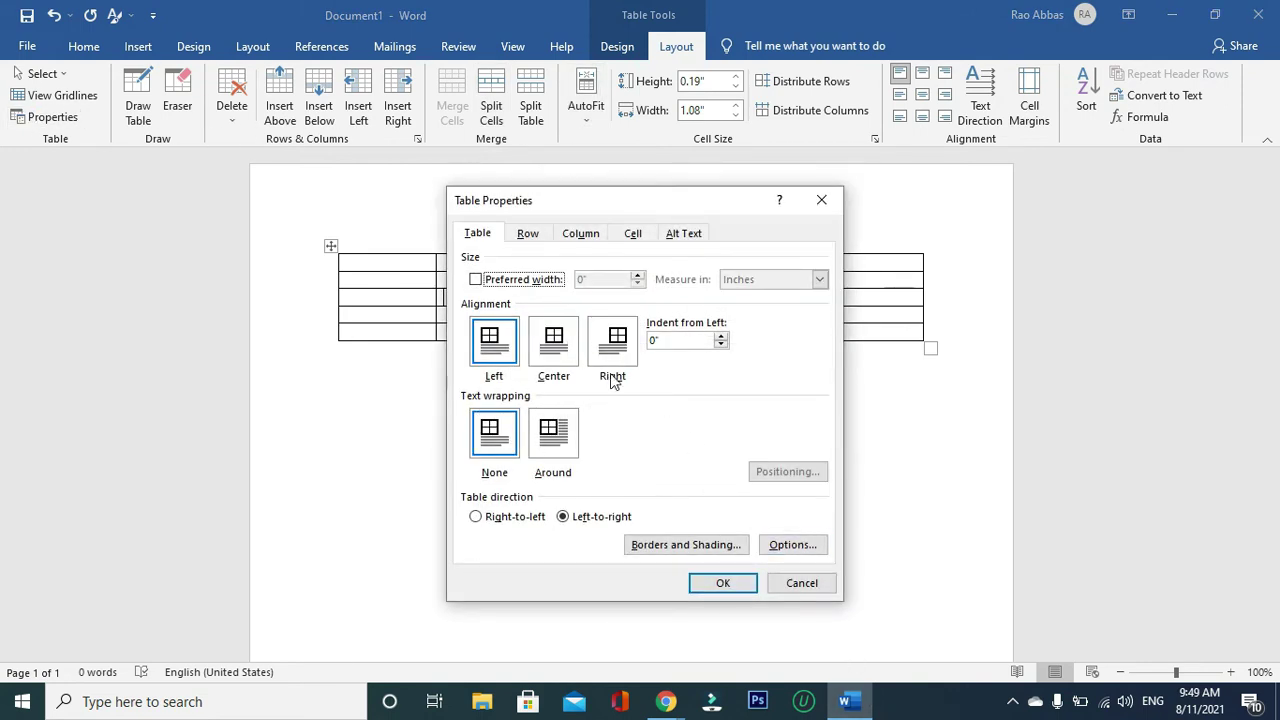
{"action": "left_click", "coordinate": [804, 584]}
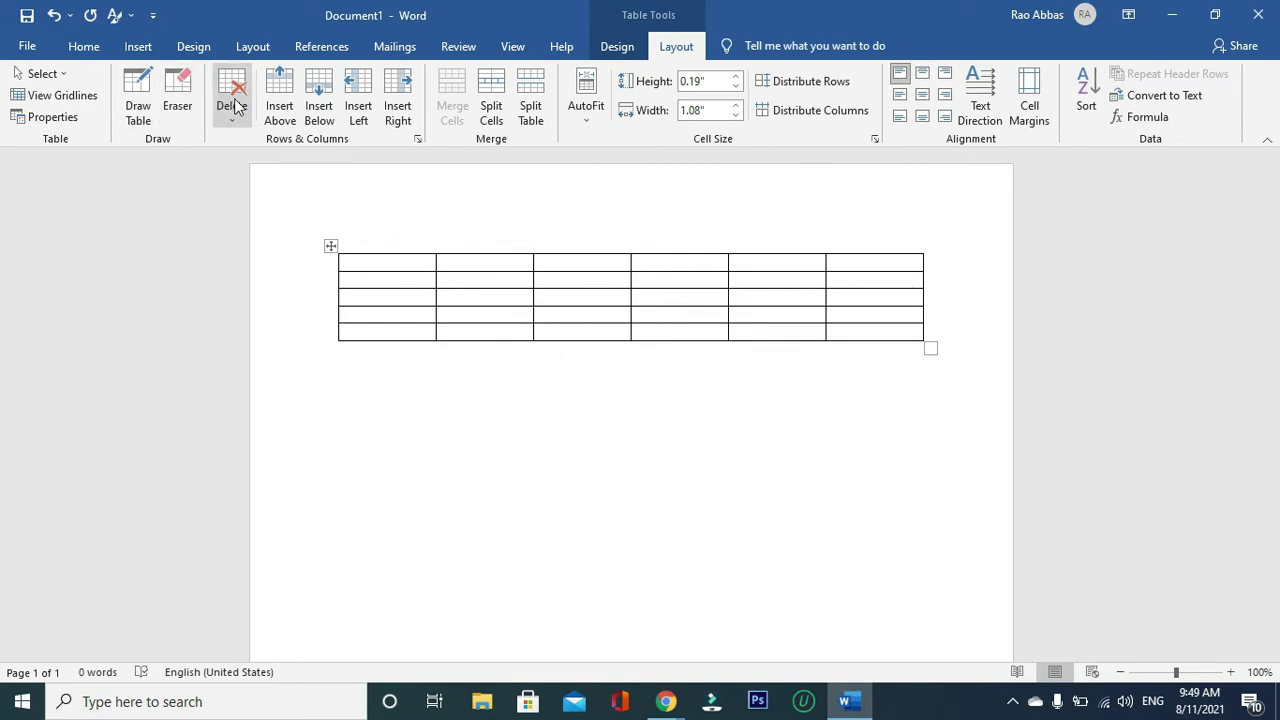
Draw vertical dividers in the third and sixth columns' top two rows and the fourth column's second row, plus a horizontal line in the bottom-right cell.
{"action": "left_click", "coordinate": [135, 93]}
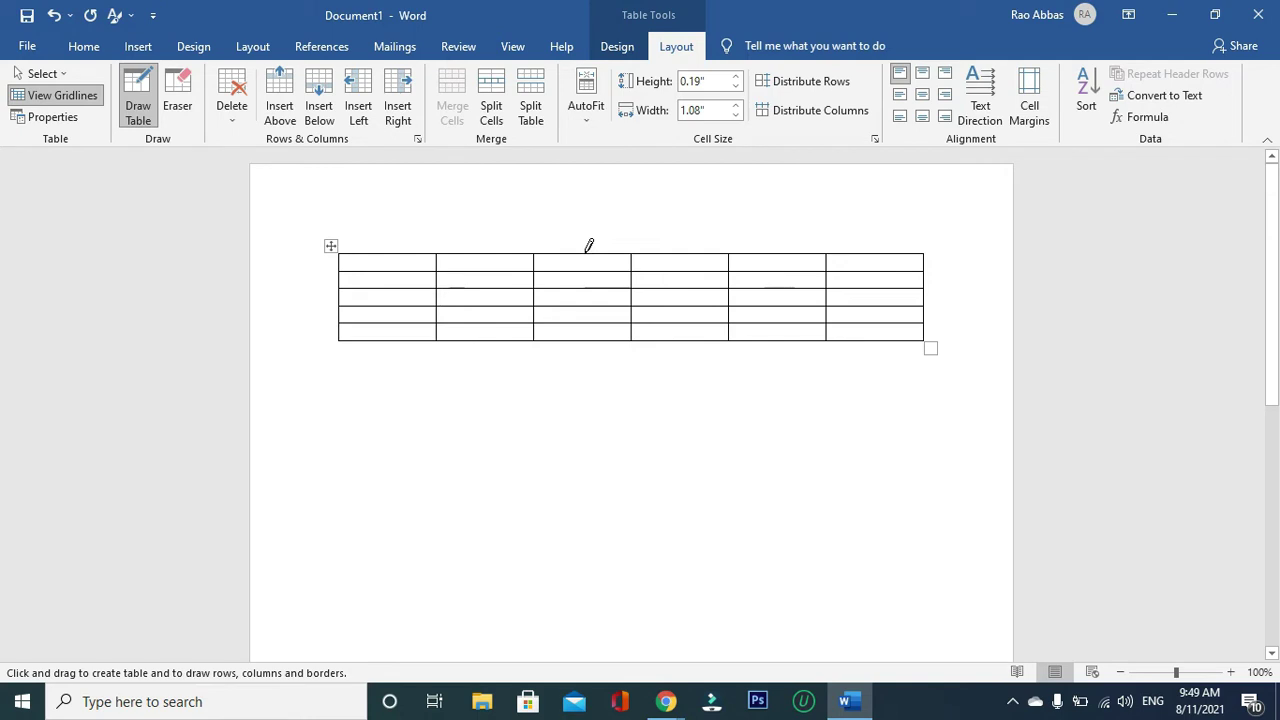
{"action": "left_click_drag", "start_coordinate": [586, 266], "coordinate": [586, 288]}
{"action": "mouse_move", "coordinate": [929, 322]}
{"action": "left_mouse_down"}
{"action": "mouse_move", "coordinate": [843, 329]}
{"action": "mouse_move", "coordinate": [845, 366]}
{"action": "left_mouse_up"}
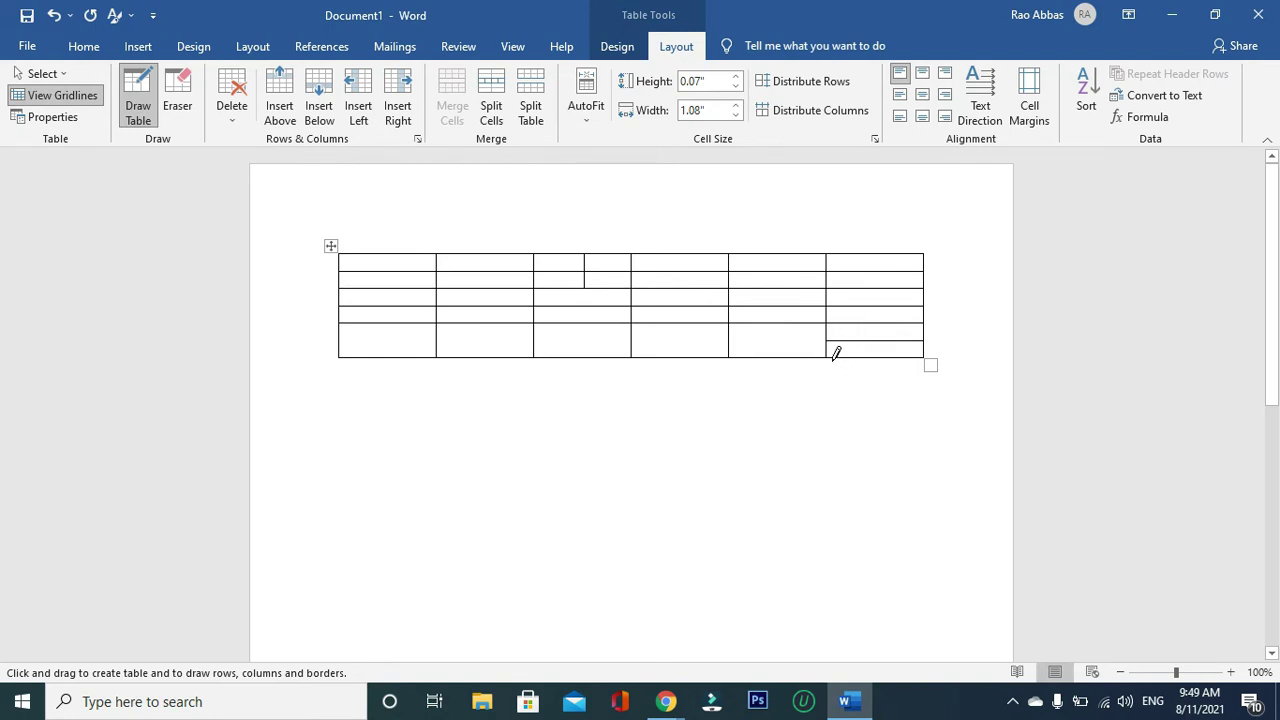
{"action": "left_click_drag", "start_coordinate": [879, 250], "coordinate": [876, 288]}
{"action": "left_click_drag", "start_coordinate": [689, 263], "coordinate": [686, 283]}
Erase the horizontal line splitting the last column's bottom cell and the vertical divider in that column's top cell.
{"action": "left_click", "coordinate": [183, 113]}
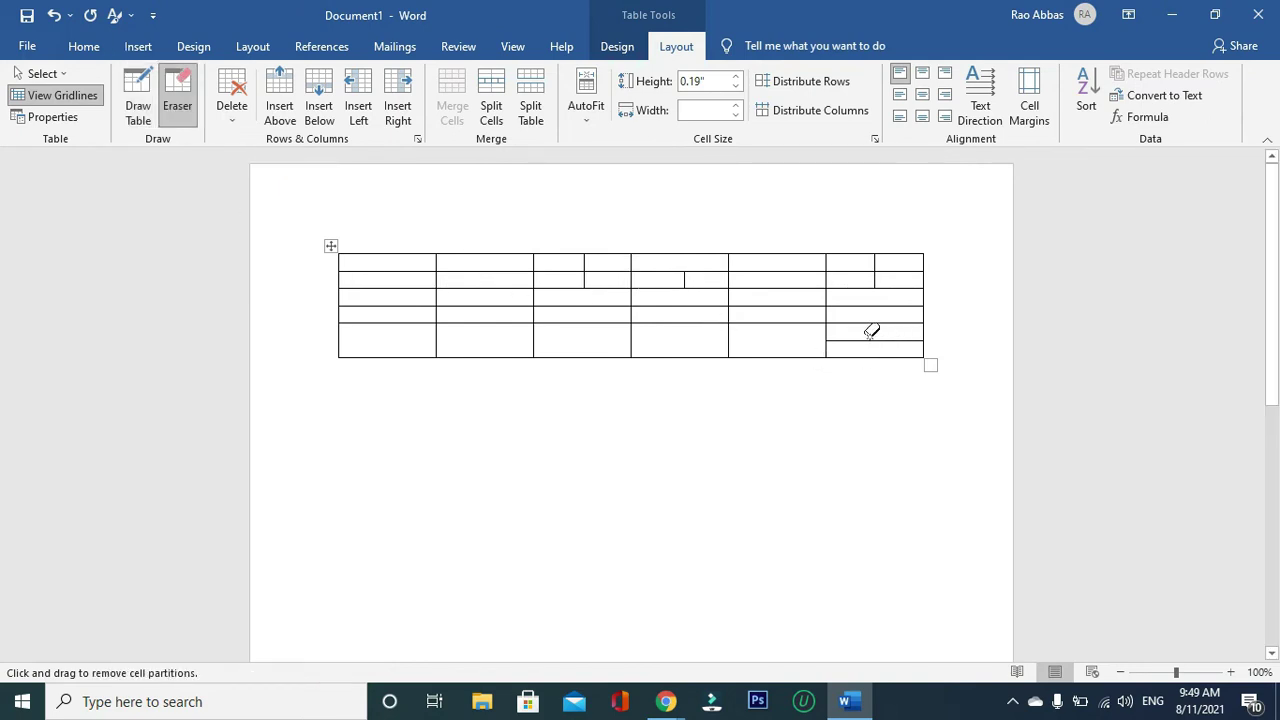
{"action": "left_click", "coordinate": [841, 341]}
{"action": "left_click", "coordinate": [876, 262]}
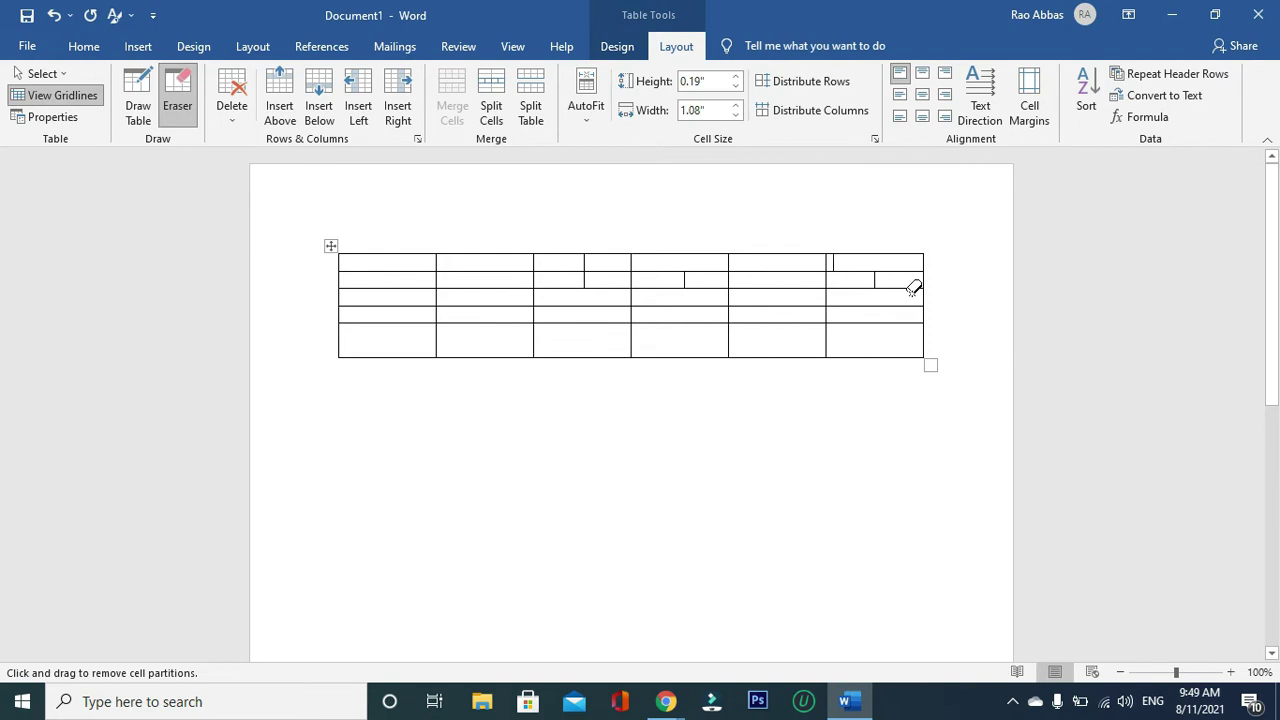
Erase all the vertical dividers in the table's bottom row so that it forms one wide cell.
{"action": "left_click", "coordinate": [730, 337]}
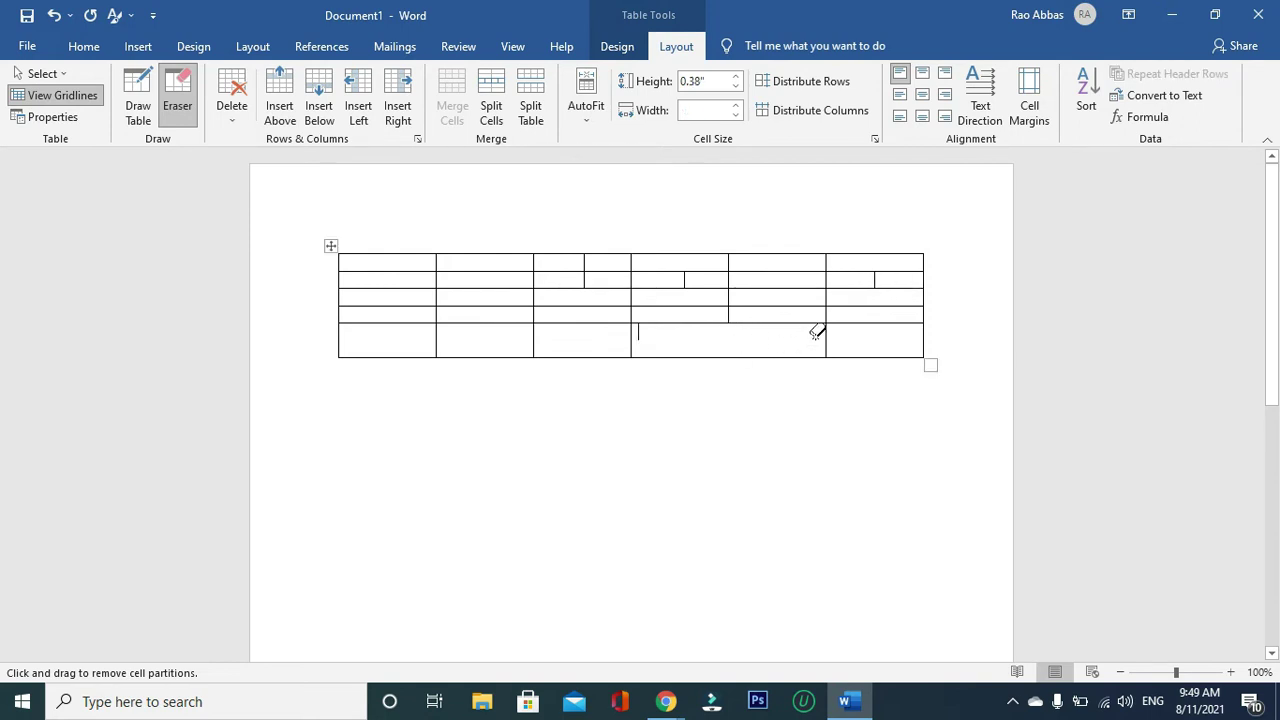
{"action": "left_click", "coordinate": [828, 339]}
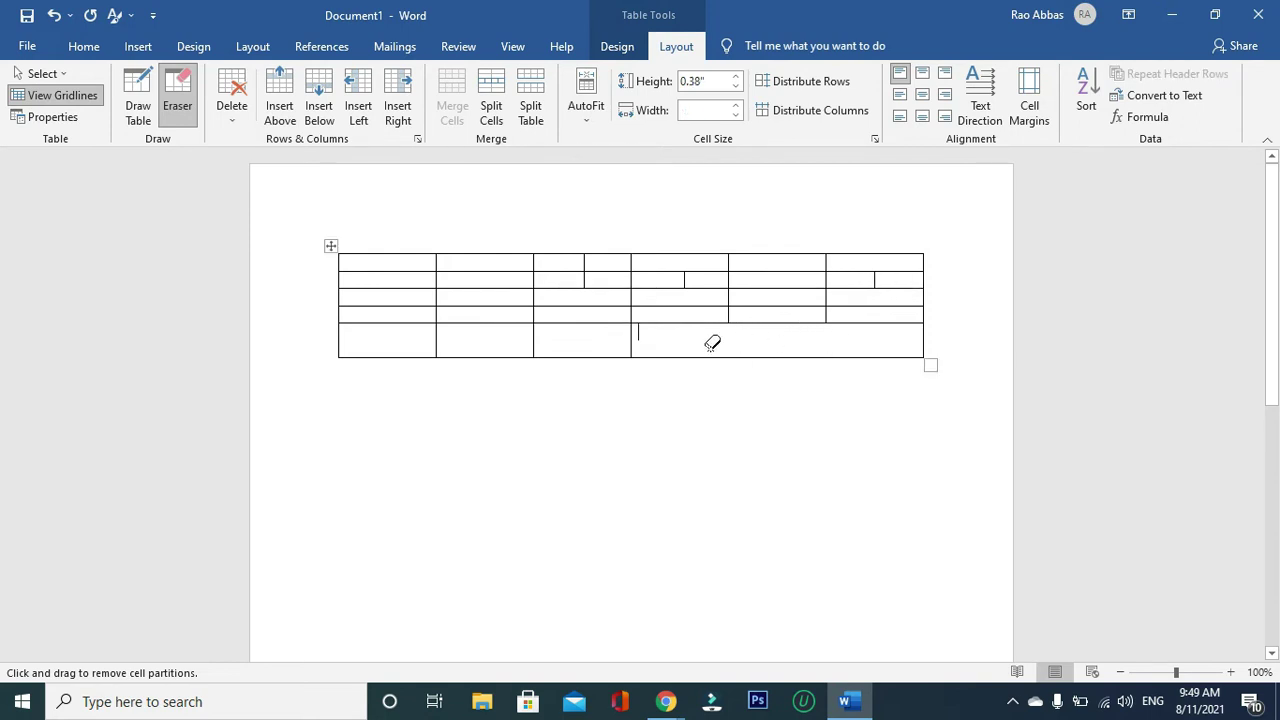
{"action": "left_click", "coordinate": [632, 337]}
{"action": "left_click", "coordinate": [535, 341]}
{"action": "left_click", "coordinate": [437, 340]}
Turn off the eraser and delete the second cell of the table's fourth row, shifting the remaining cells left.
{"action": "left_click", "coordinate": [234, 93]}
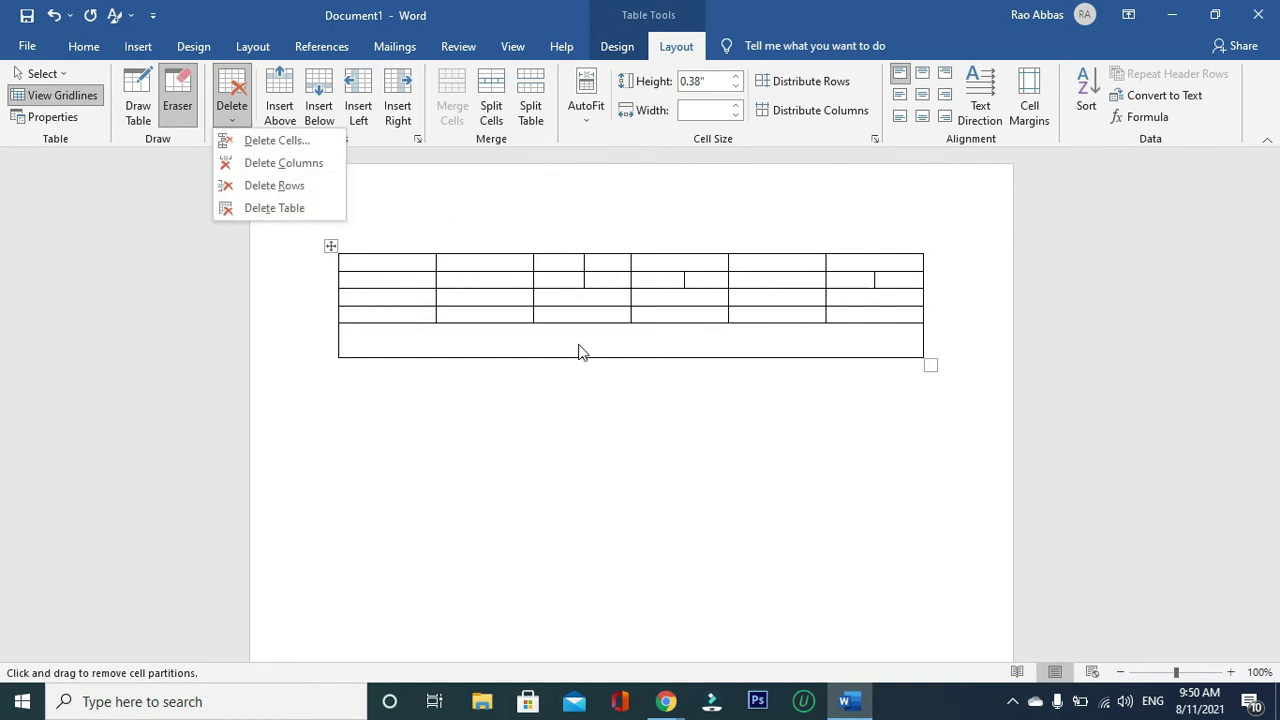
{"action": "left_click", "coordinate": [458, 307]}
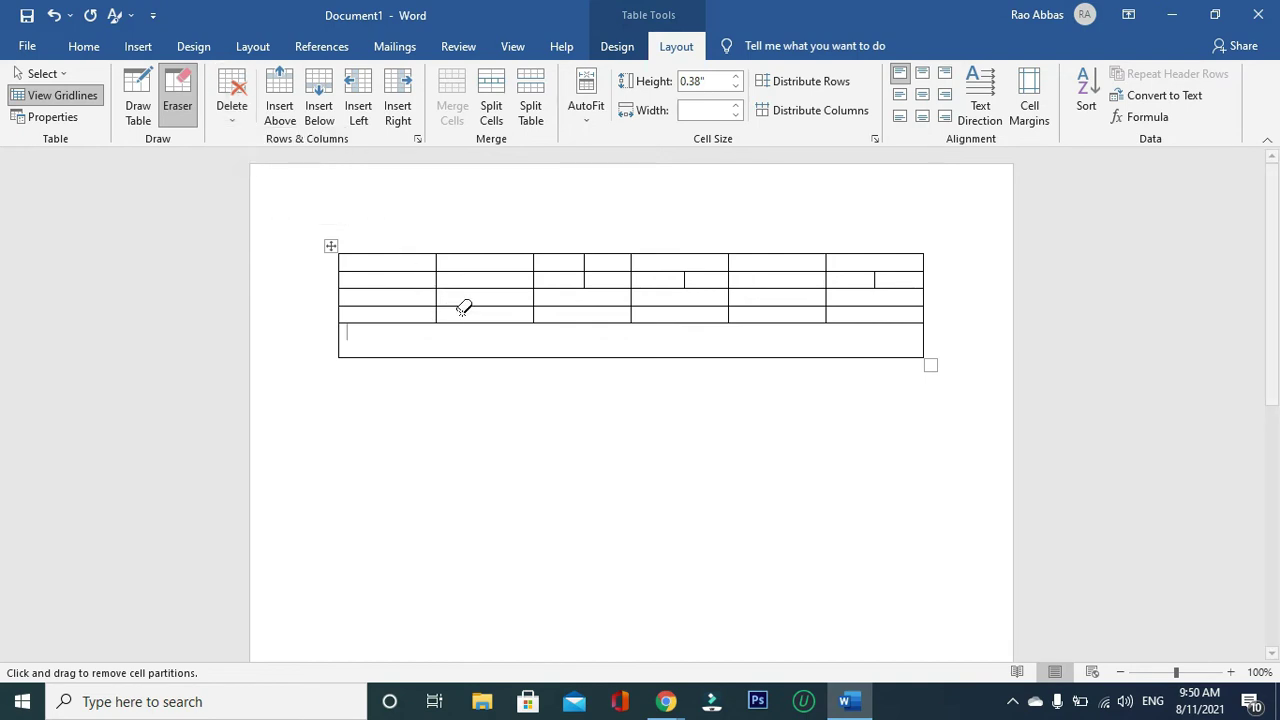
{"action": "left_click", "coordinate": [177, 105]}
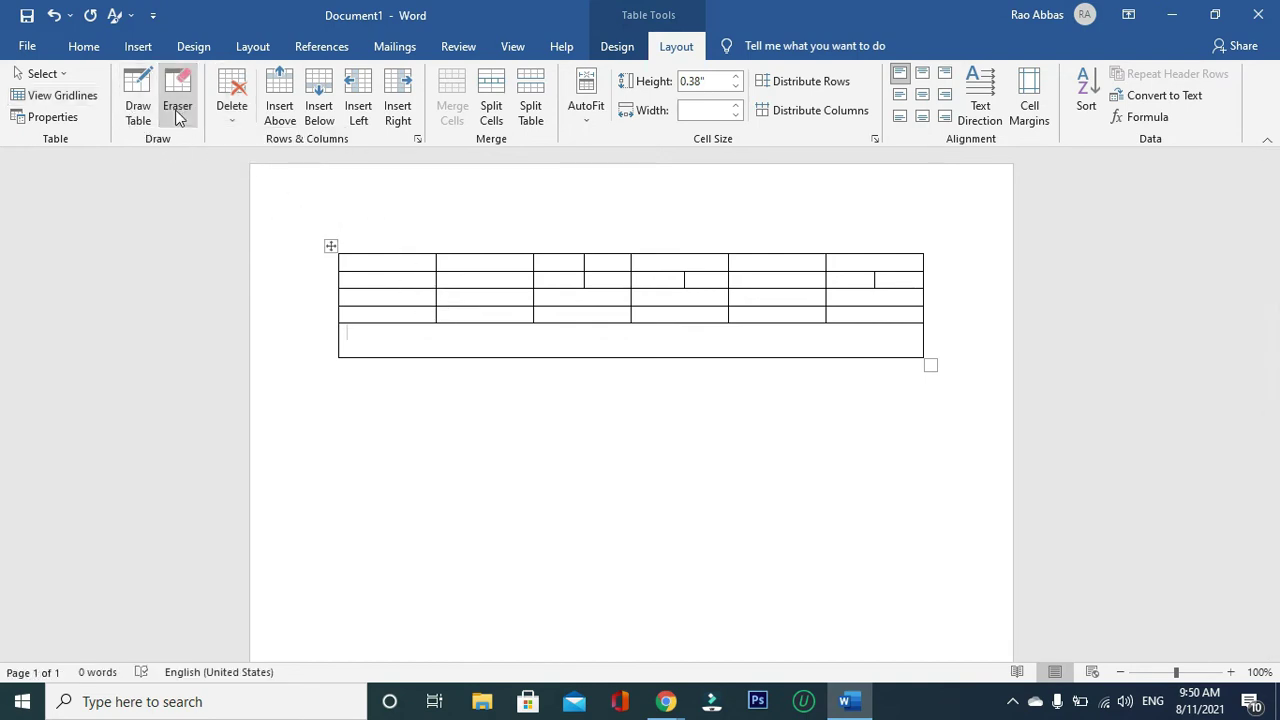
{"action": "left_click", "coordinate": [470, 316]}
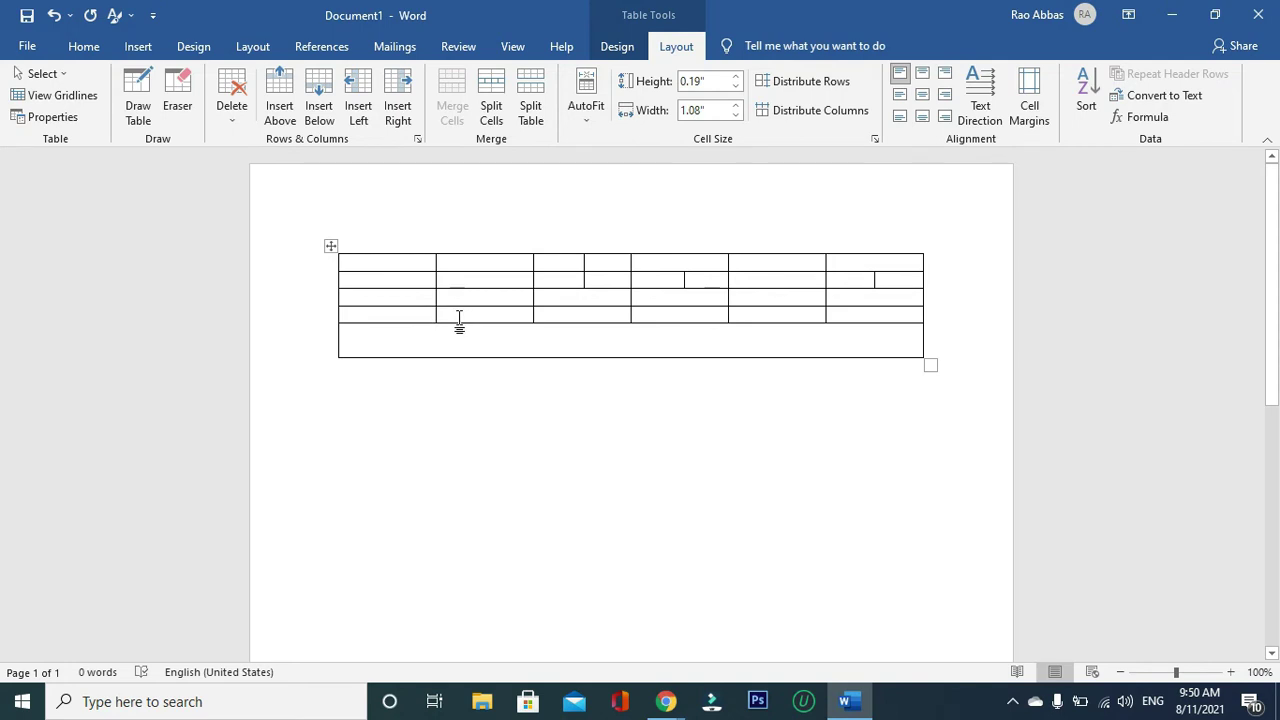
{"action": "left_click", "coordinate": [231, 95]}
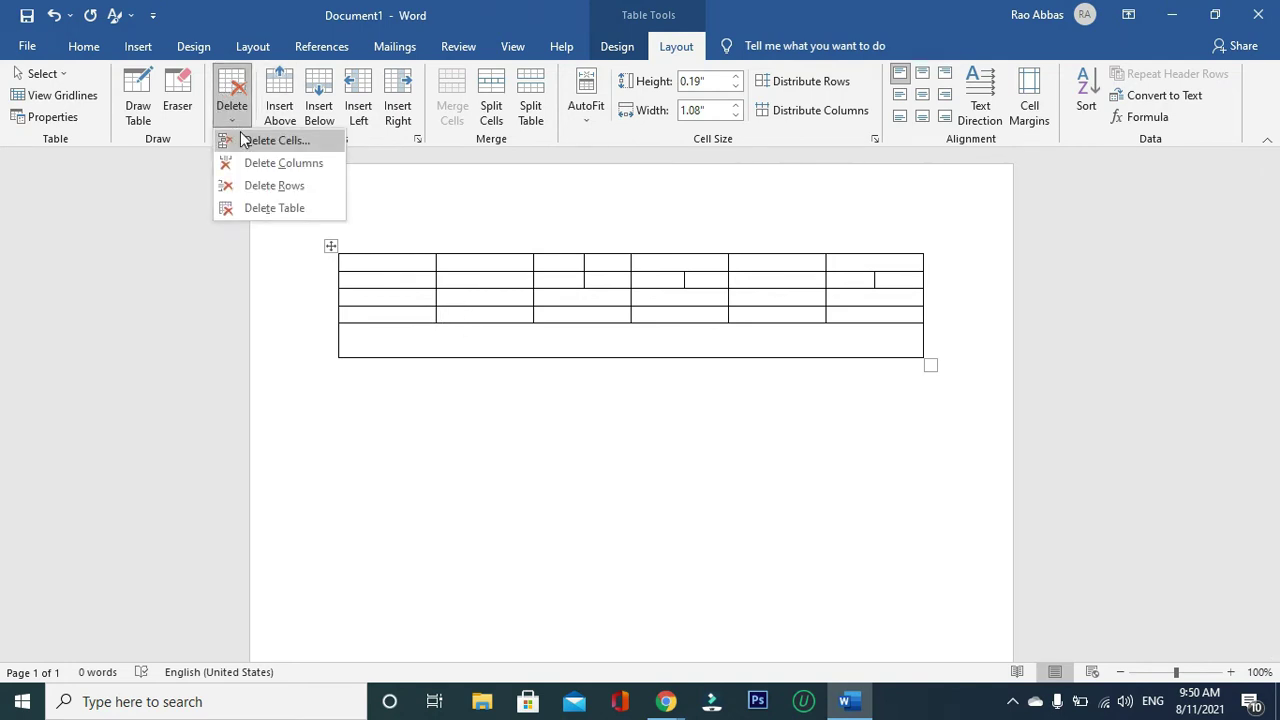
{"action": "left_click", "coordinate": [240, 139]}
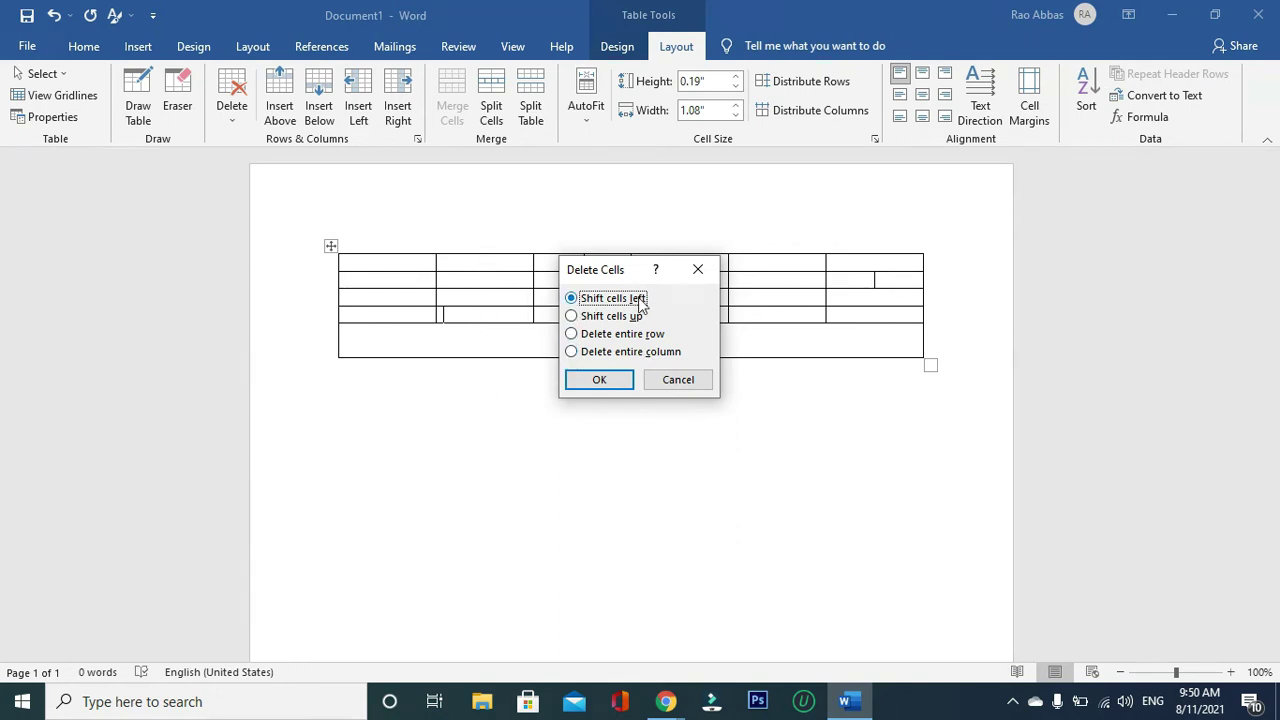
{"action": "left_click", "coordinate": [598, 382]}
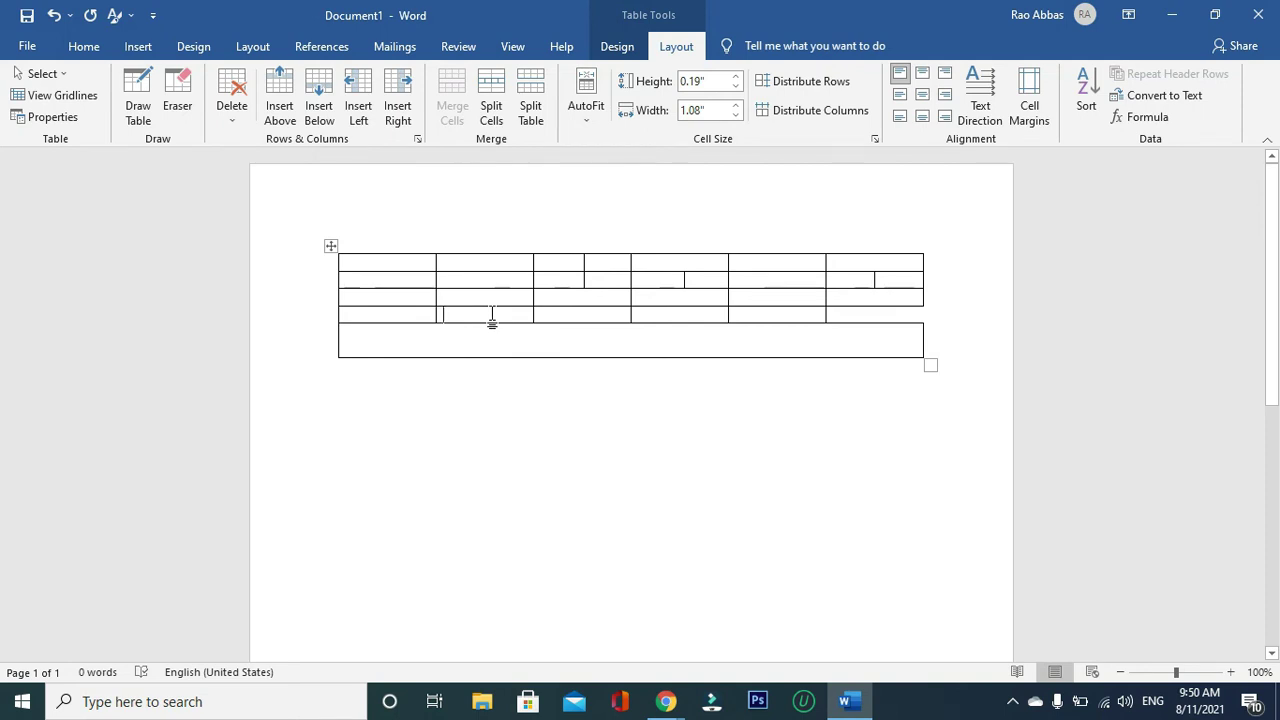
Enter "Heelo", "Hy" and "bye" in the fourth row's second, third and fourth cells.
{"action": "type", "text": "Heelo"}
{"action": "key", "text": "Tab"}
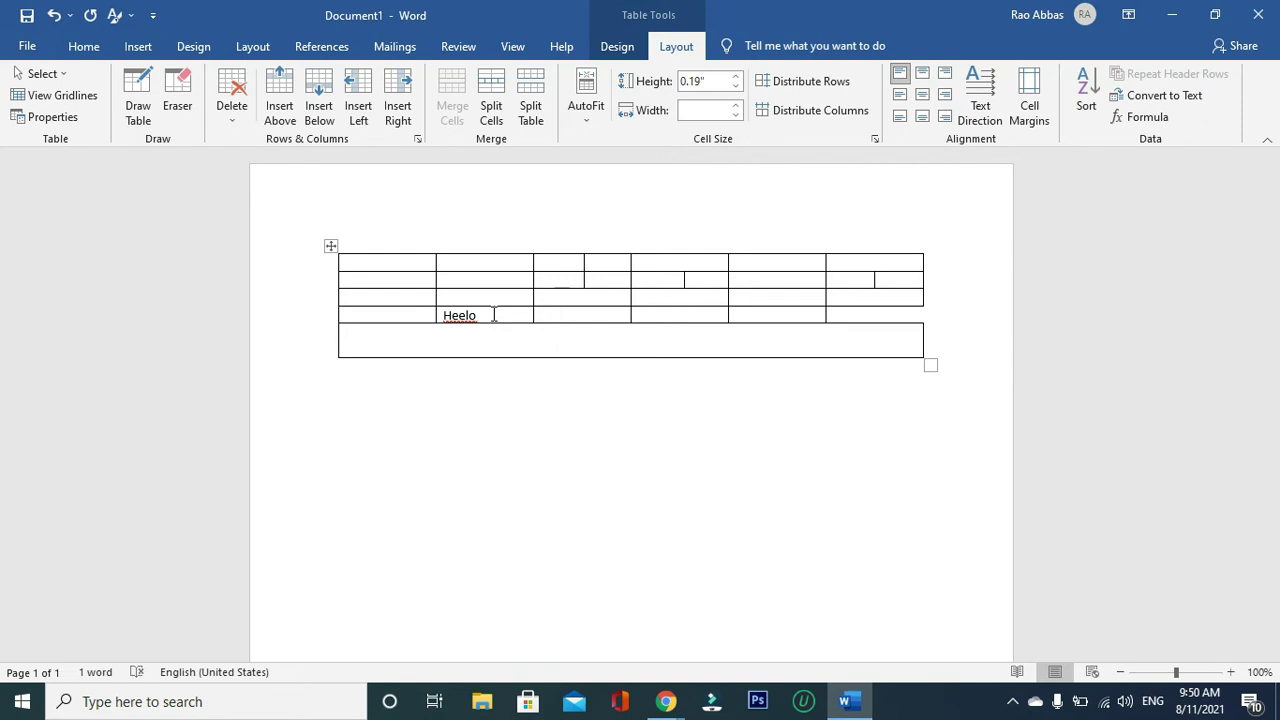
{"action": "type", "text": "Hy"}
{"action": "key", "text": "Tab"}
{"action": "type", "text": "bye"}
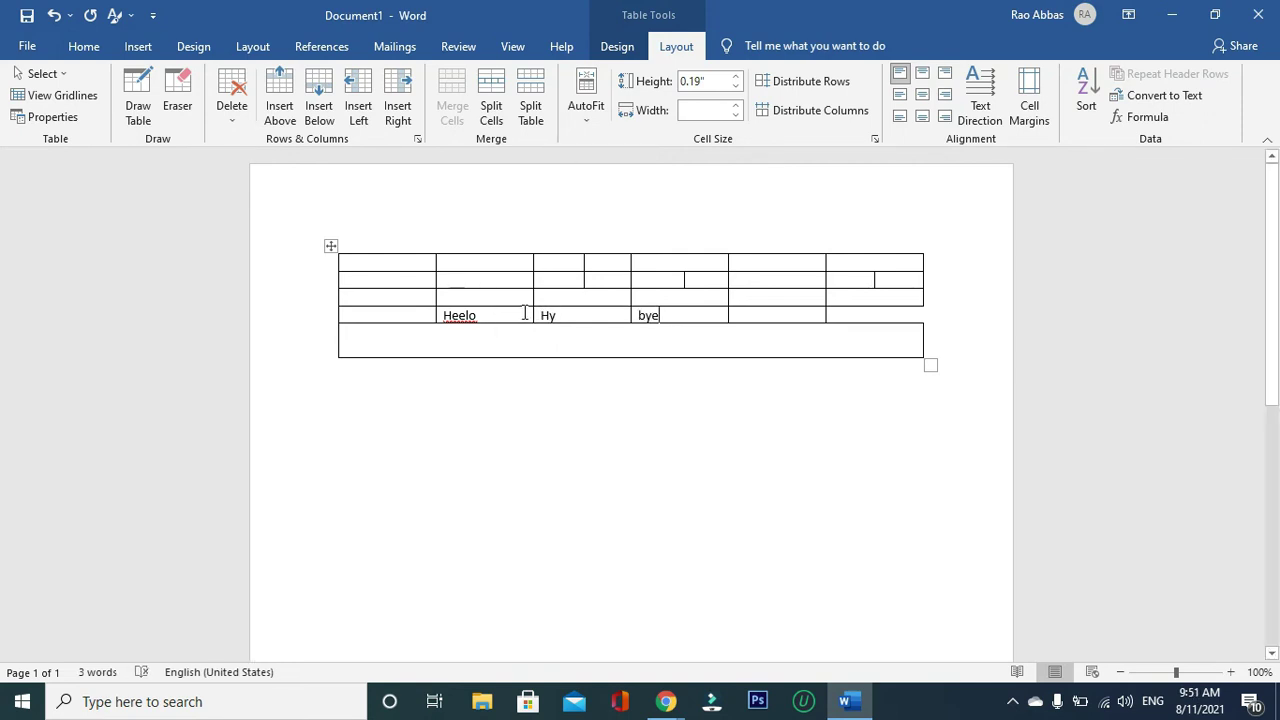
Delete the cell containing "Hy" from the fourth row, shifting the remaining cells left.
{"action": "left_click_drag", "start_coordinate": [548, 315], "coordinate": [528, 318]}
{"action": "left_click", "coordinate": [564, 312]}
{"action": "left_click", "coordinate": [236, 117]}
{"action": "left_click", "coordinate": [244, 138]}
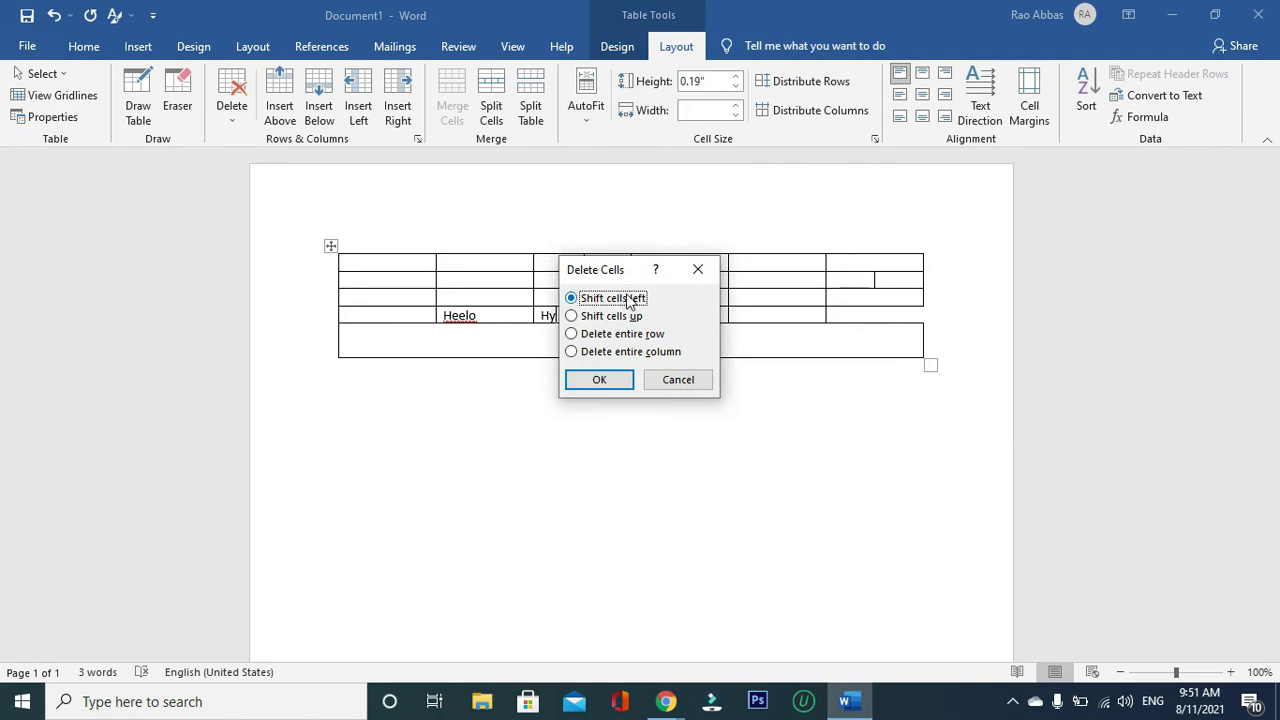
{"action": "left_click", "coordinate": [606, 384]}
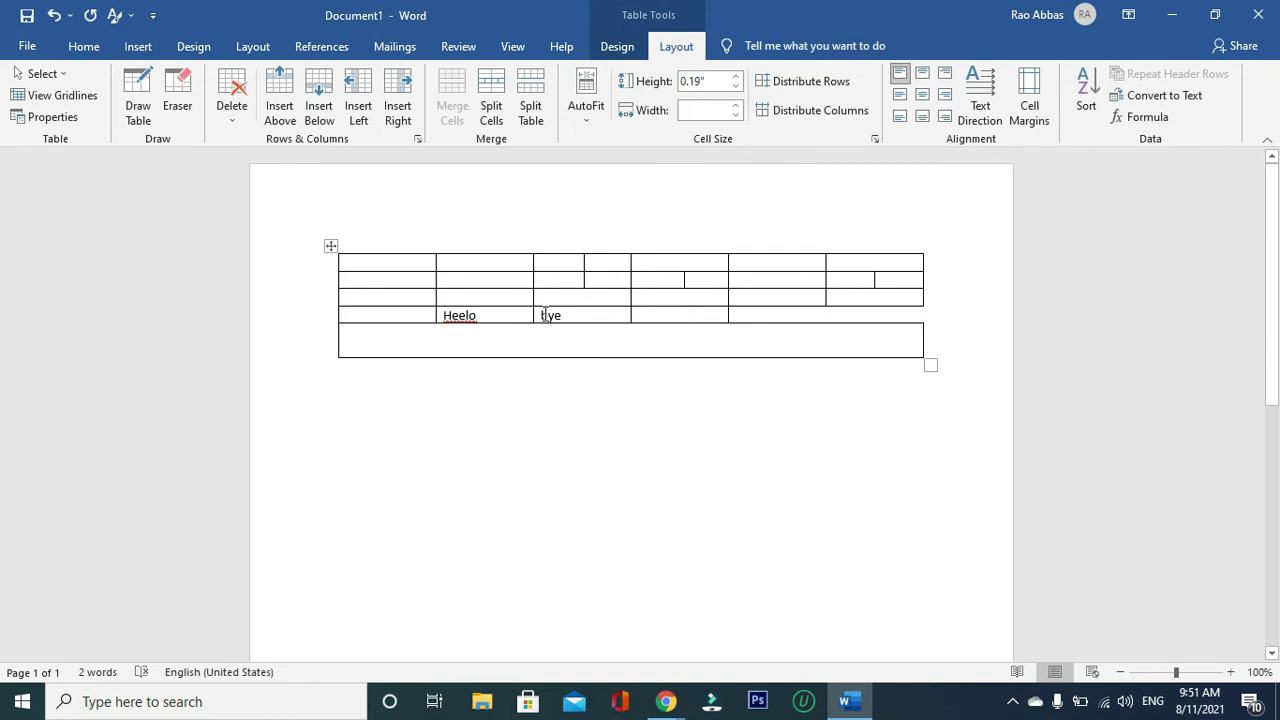
Delete the entire table and undo the deletion.
{"action": "left_click", "coordinate": [855, 315]}
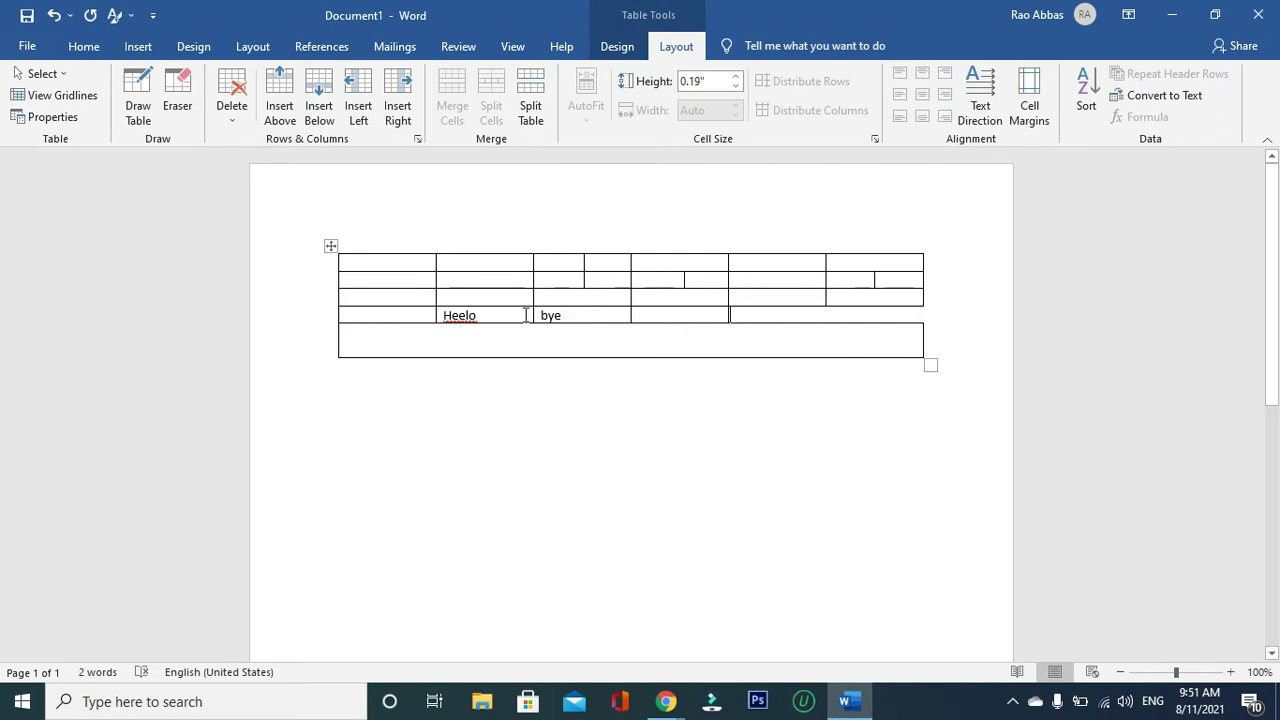
{"action": "left_click", "coordinate": [233, 118]}
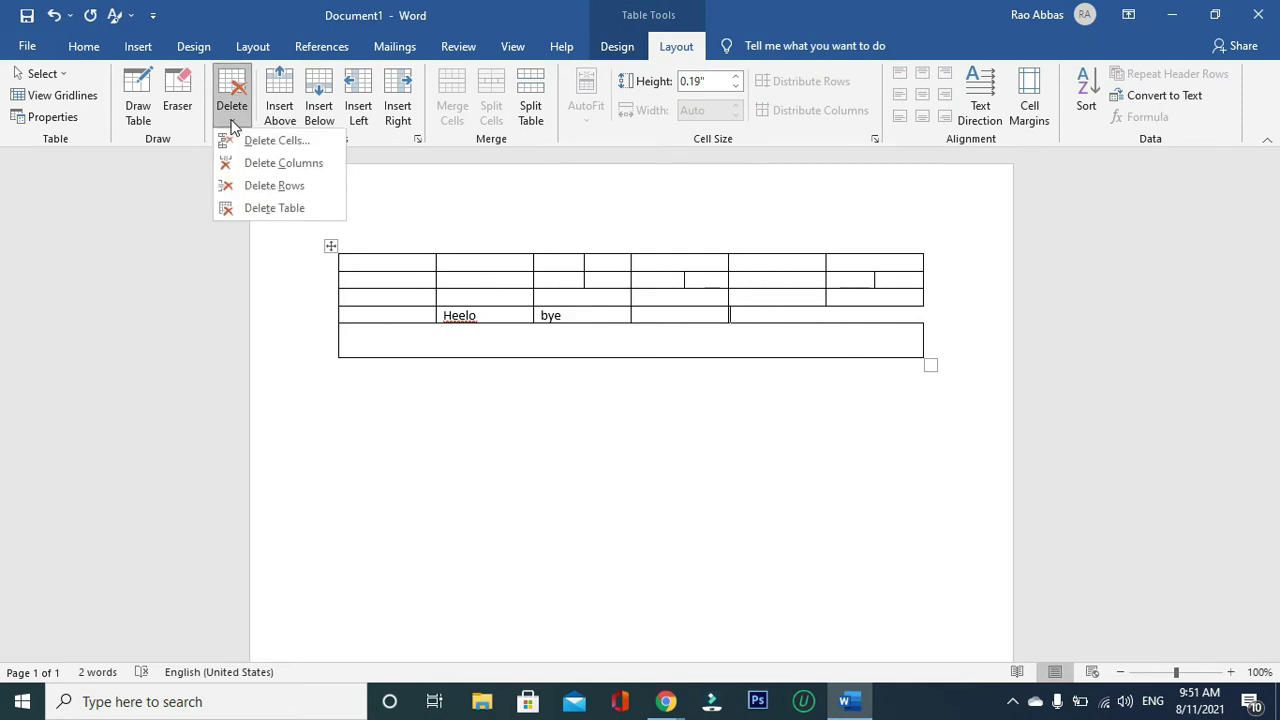
{"action": "left_click", "coordinate": [268, 212]}
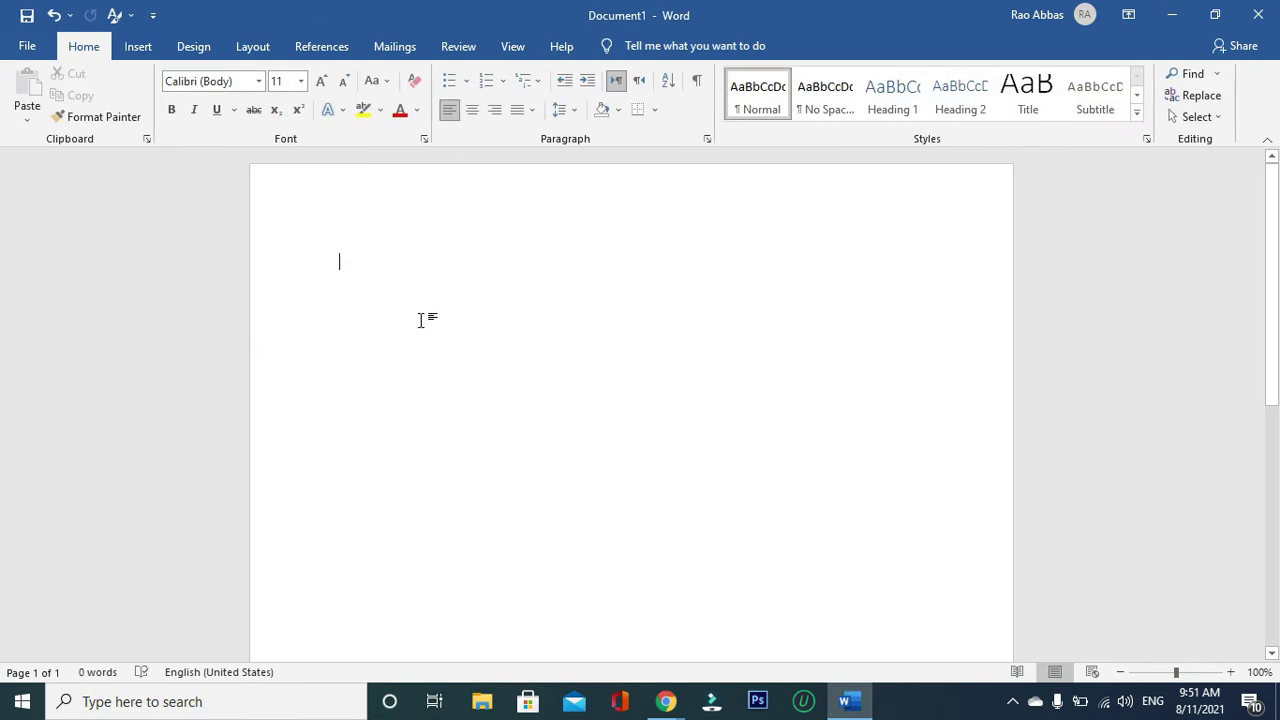
{"action": "key", "text": "ctrl+z"}
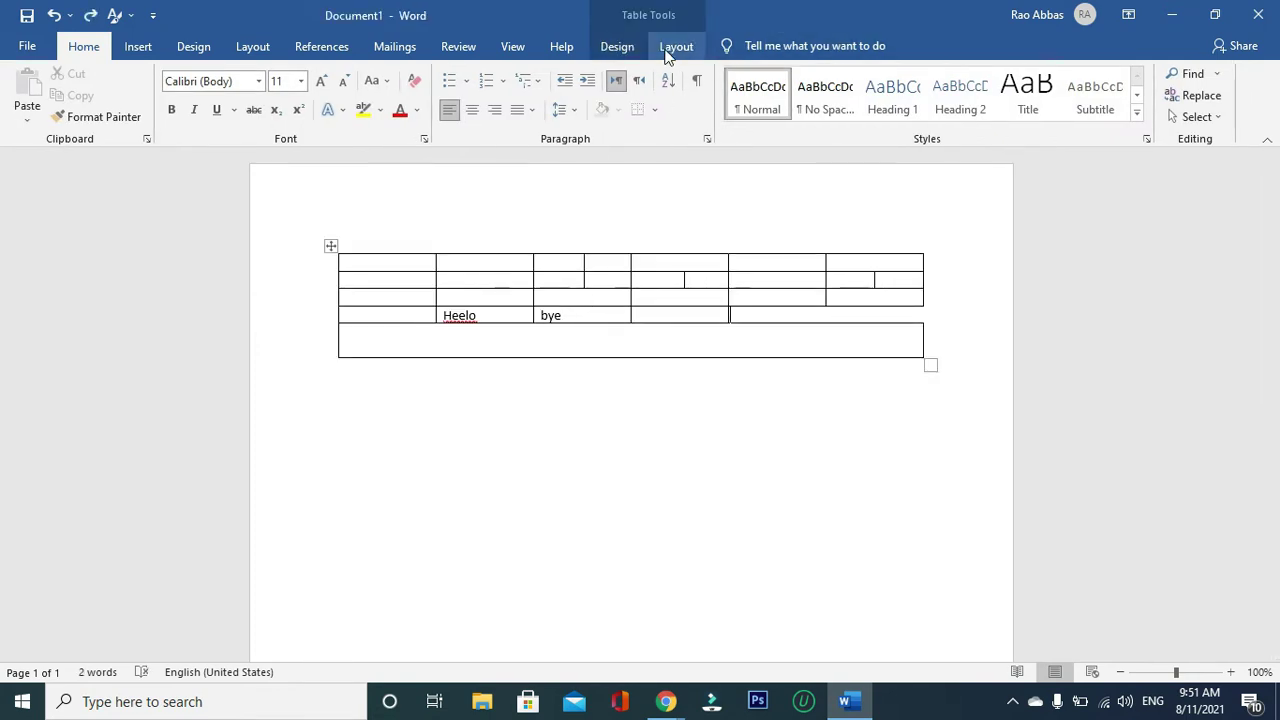
Delete the table's fifth column, using its top-row cell as the target.
{"action": "left_click", "coordinate": [672, 47]}
{"action": "left_click", "coordinate": [245, 119]}
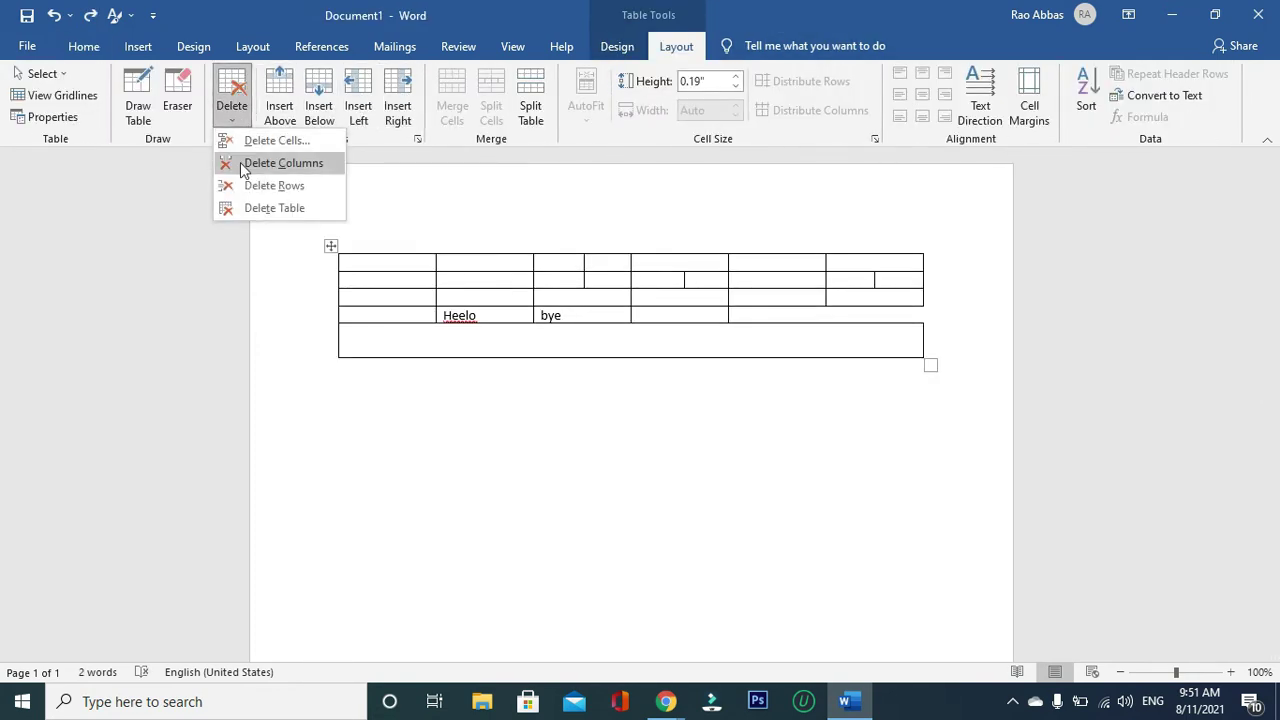
{"action": "left_click", "coordinate": [765, 262]}
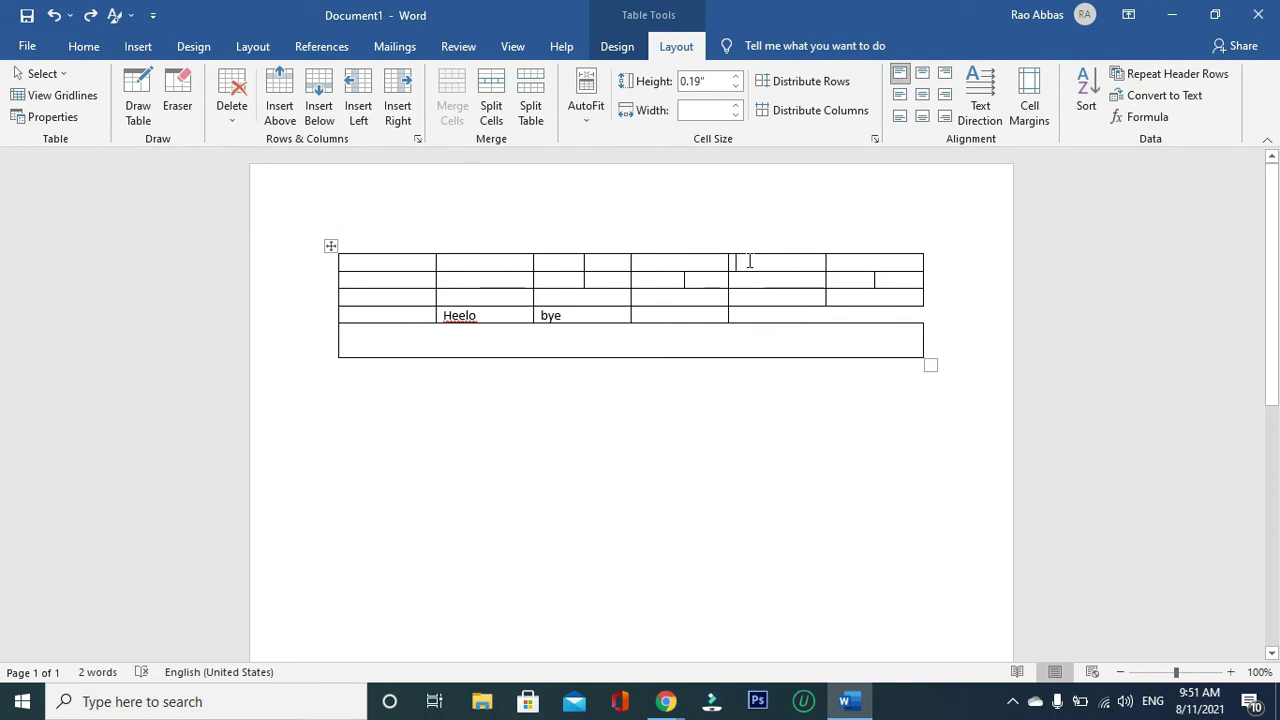
{"action": "left_click", "coordinate": [230, 112]}
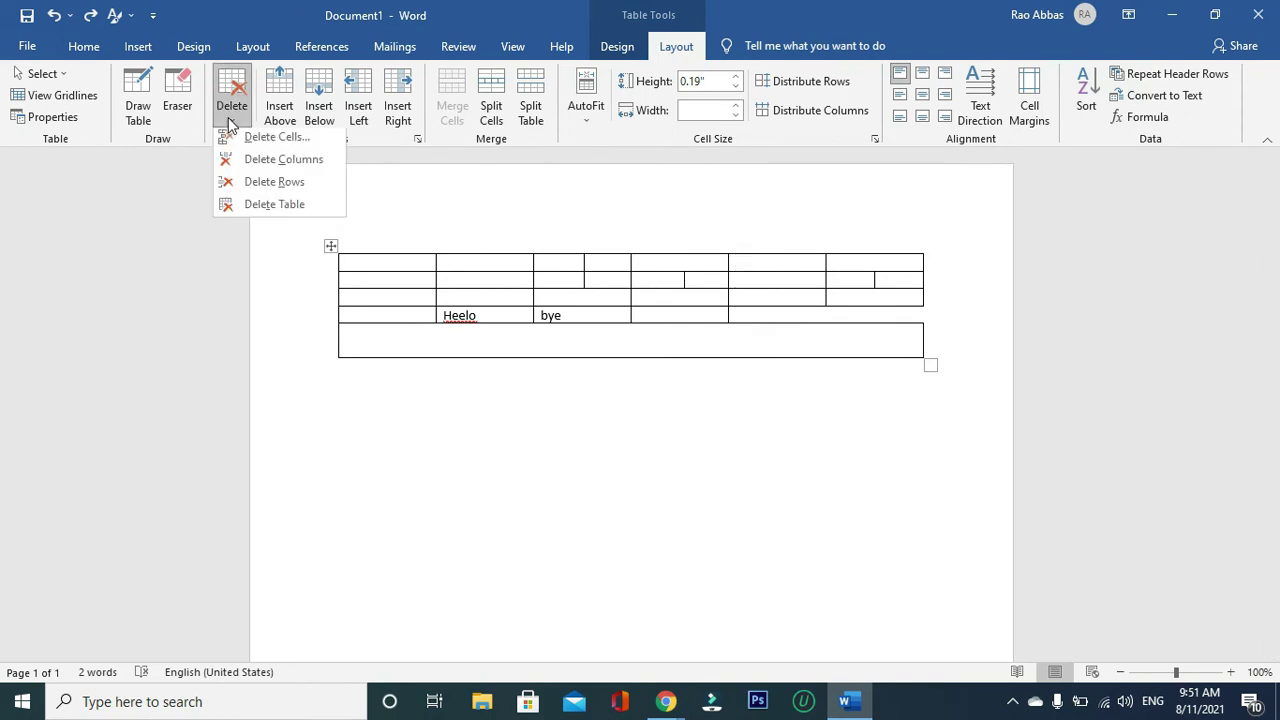
{"action": "left_click", "coordinate": [252, 164]}
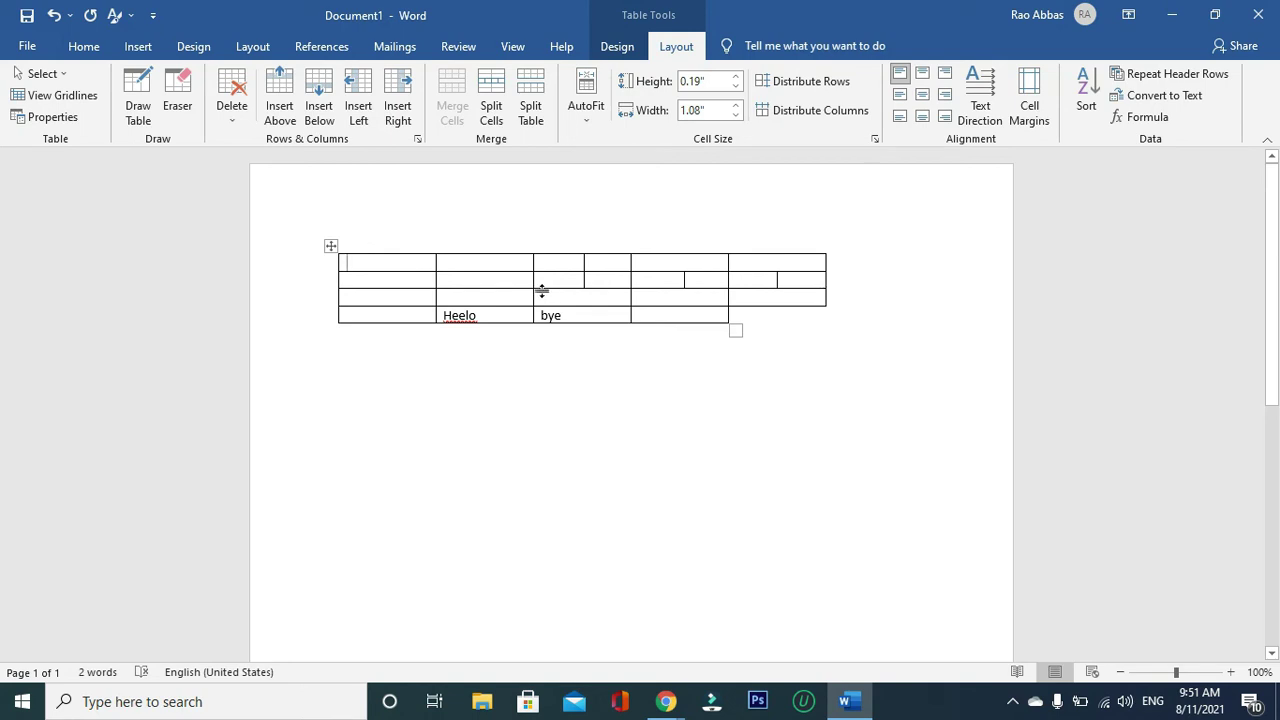
Delete the table's bottom row, which contains "Heelo" and "bye".
{"action": "left_click", "coordinate": [236, 116]}
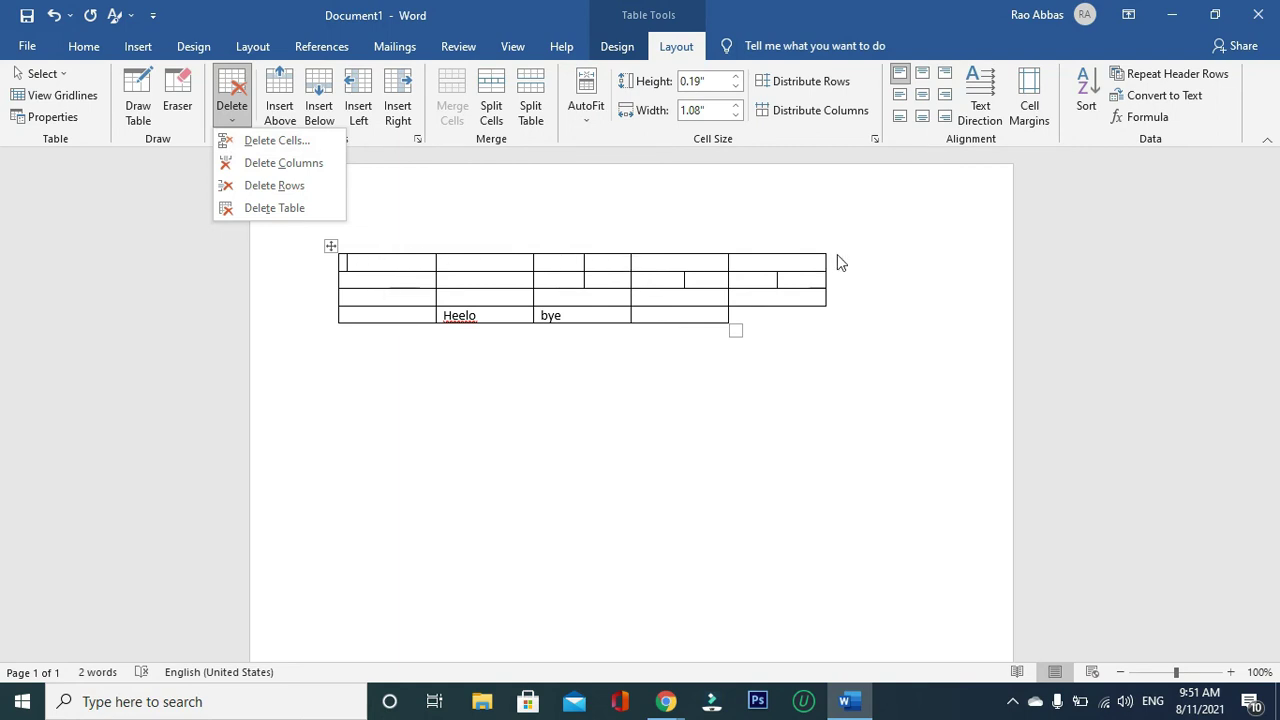
{"action": "left_click", "coordinate": [391, 312]}
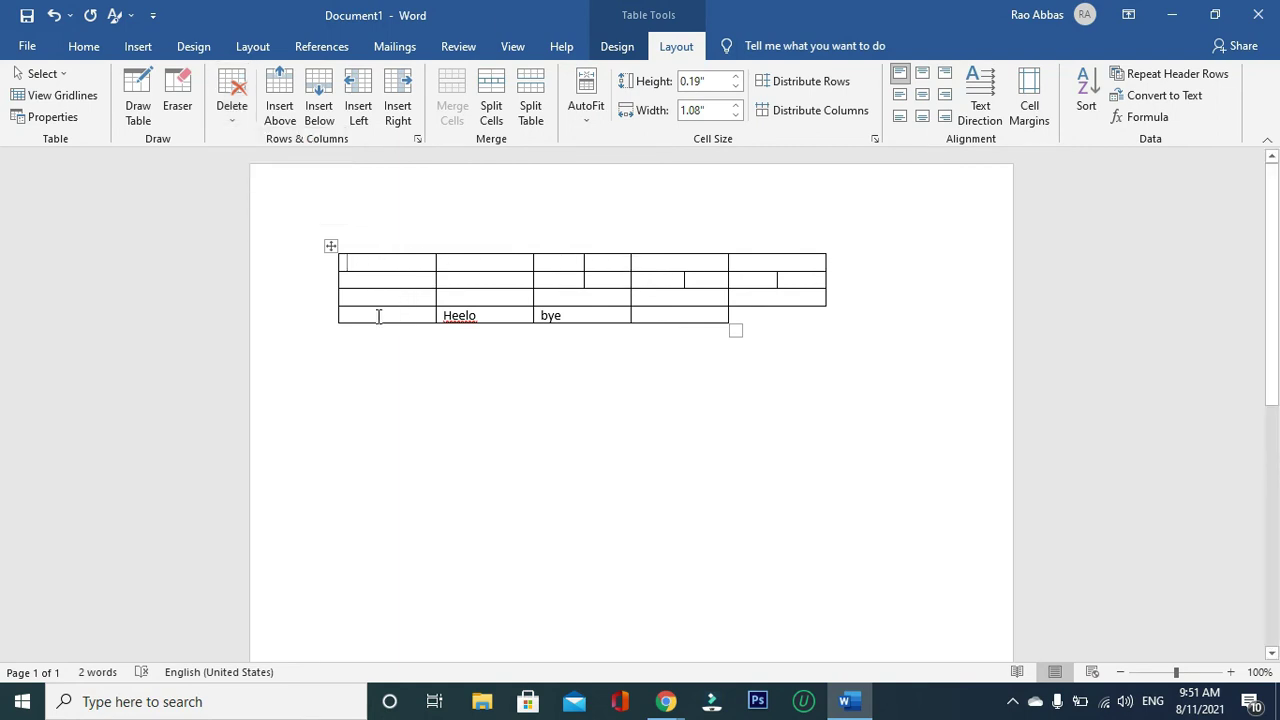
{"action": "left_click", "coordinate": [379, 316]}
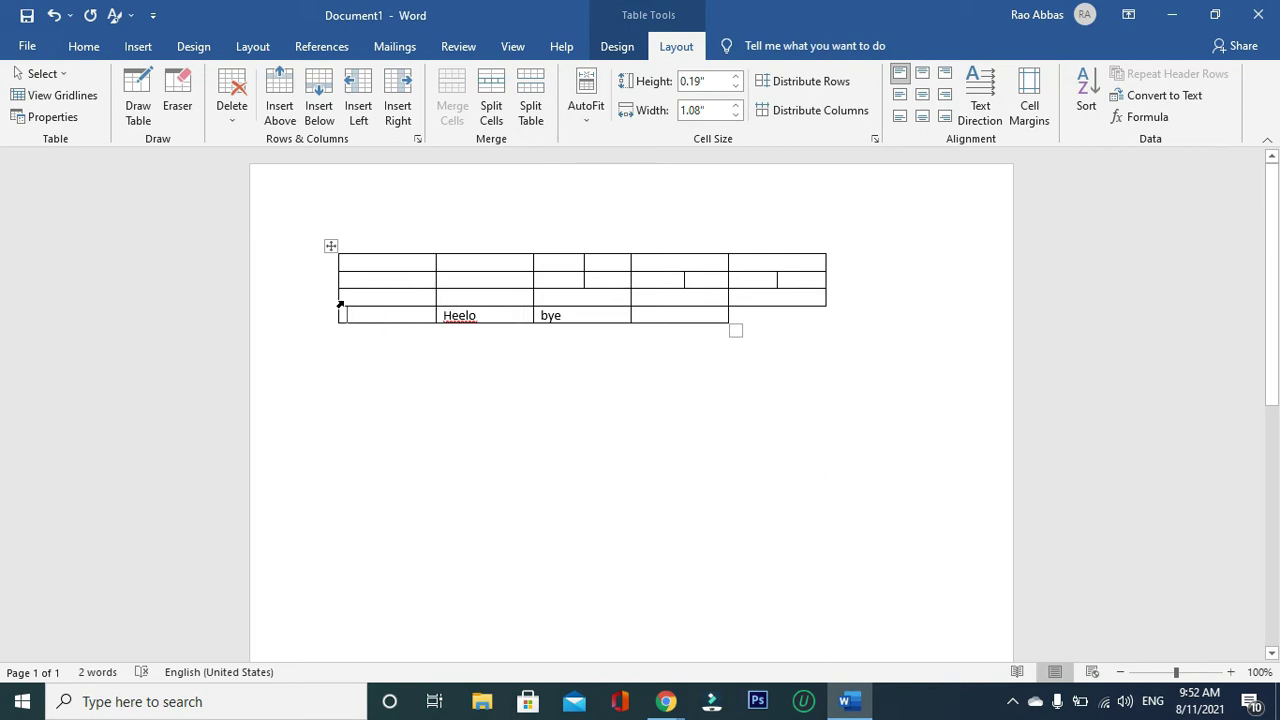
{"action": "left_click", "coordinate": [231, 100]}
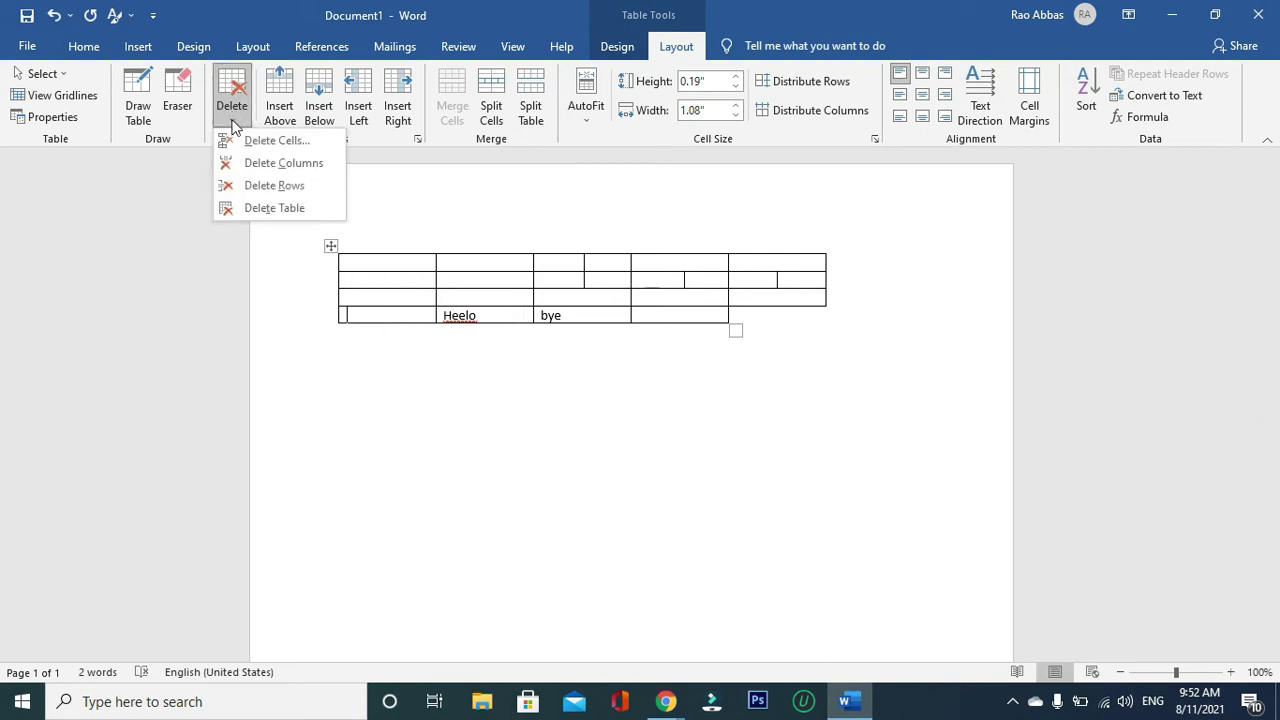
{"action": "left_click", "coordinate": [272, 185]}
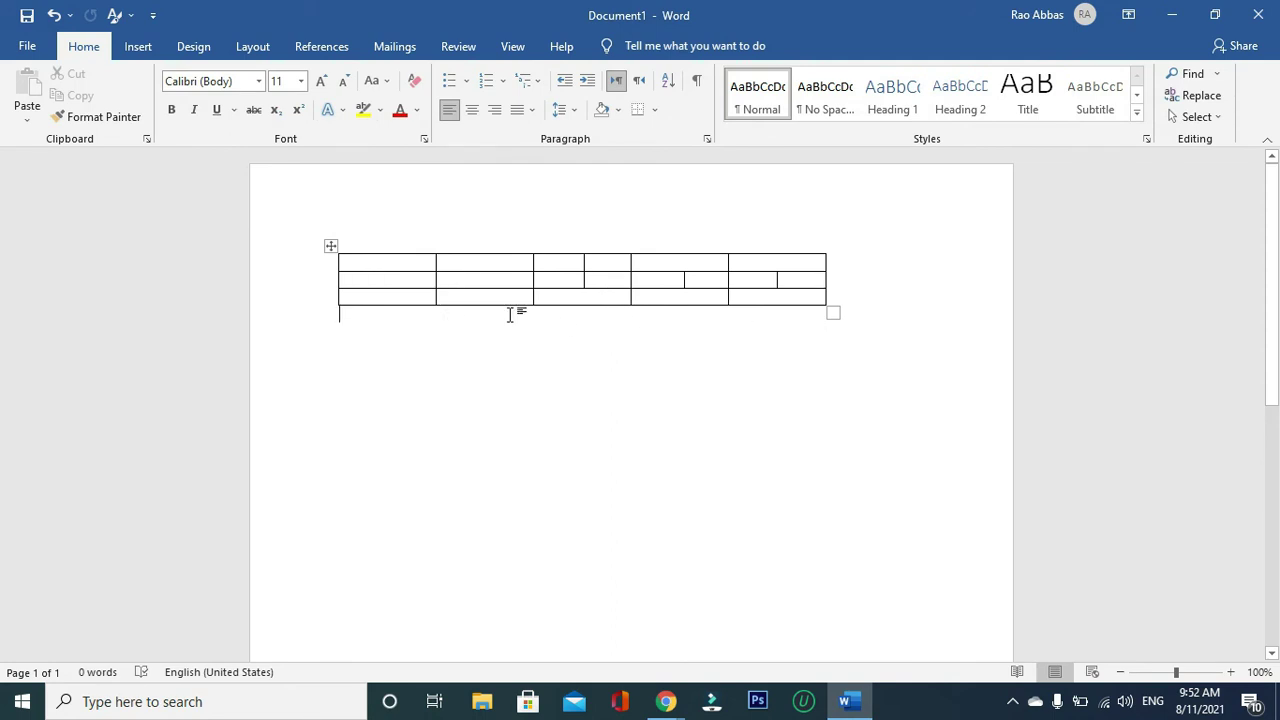
Insert a new row between the table's second and third rows.
{"action": "left_click", "coordinate": [648, 296]}
{"action": "left_click", "coordinate": [676, 46]}
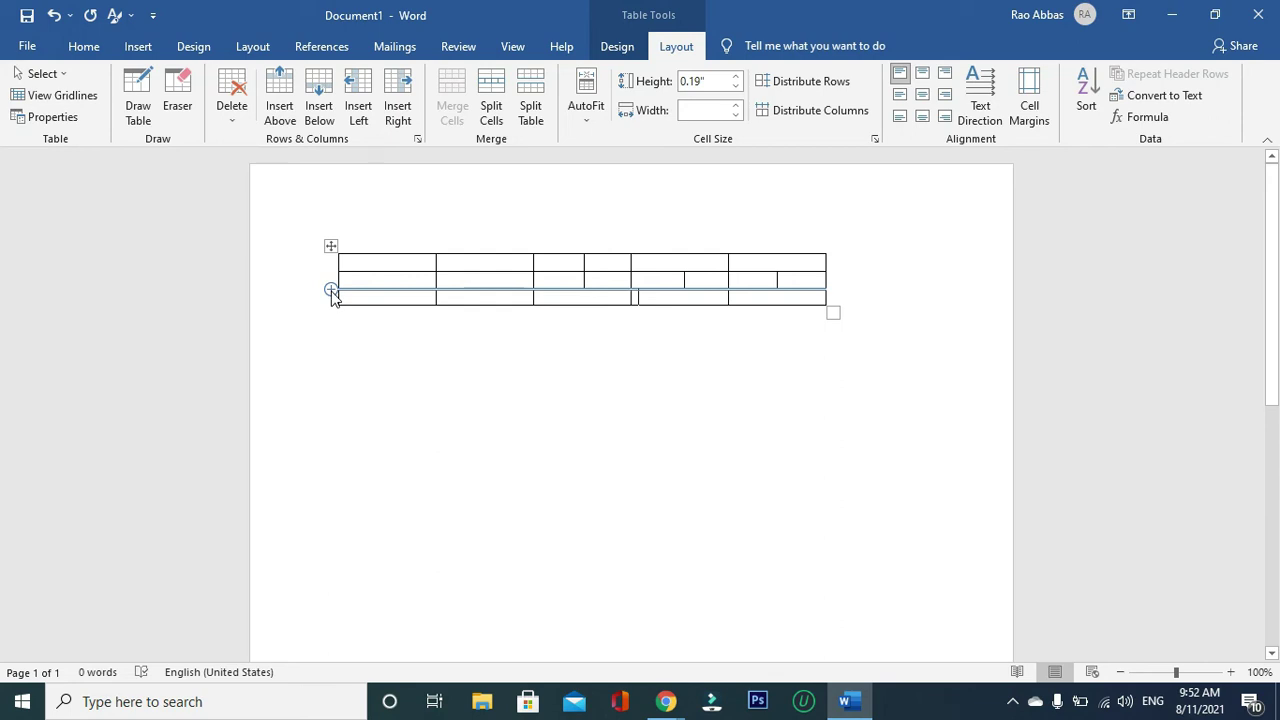
{"action": "left_click", "coordinate": [331, 290]}
{"action": "mouse_move", "coordinate": [800, 298]}
{"action": "left_mouse_down"}
{"action": "mouse_move", "coordinate": [566, 294]}
{"action": "mouse_move", "coordinate": [397, 309]}
{"action": "left_mouse_up"}
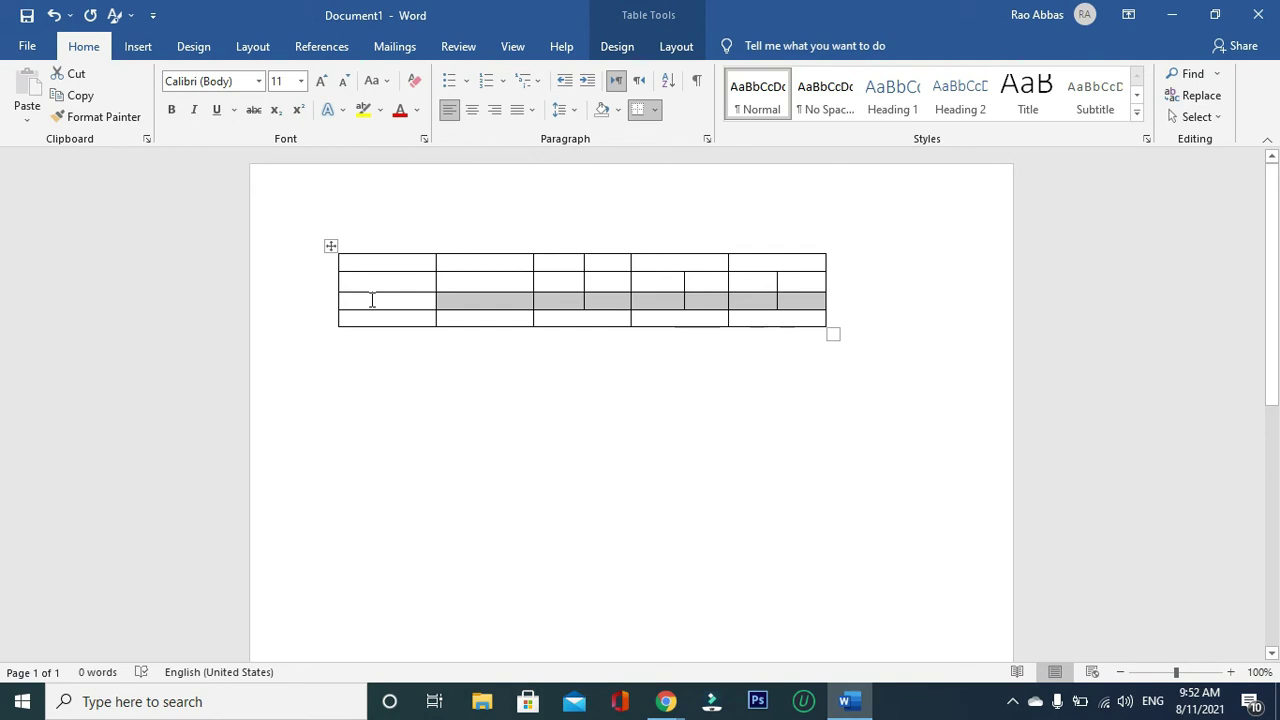
{"action": "left_click", "coordinate": [372, 300]}
{"action": "left_click", "coordinate": [675, 46]}
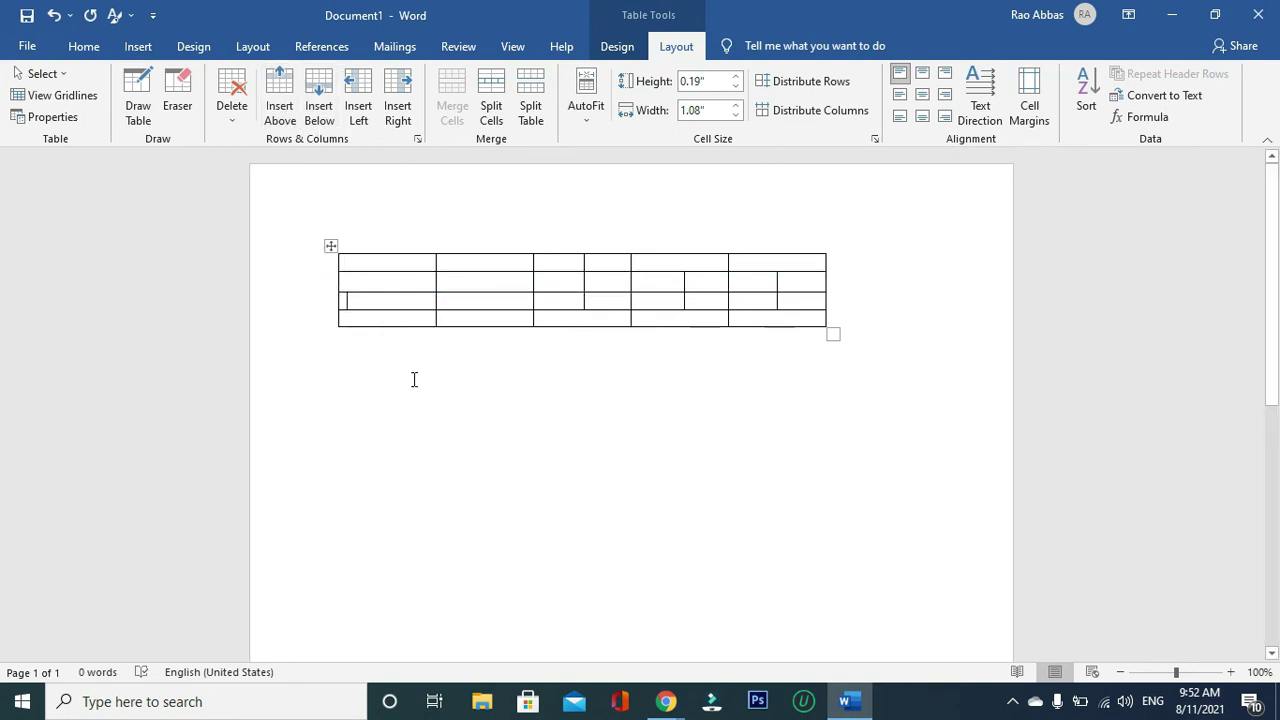
{"action": "left_click", "coordinate": [415, 434]}
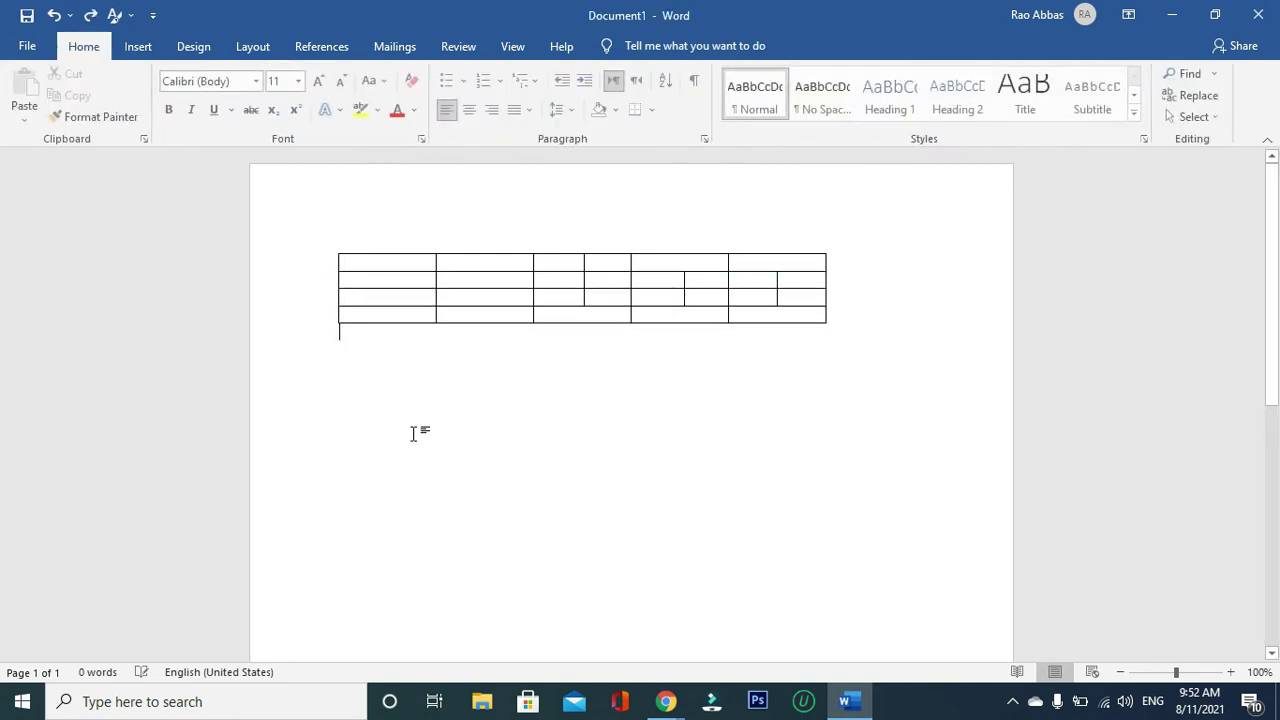
Insert a row above the table's bottom row and another row directly below that new one.
{"action": "left_click", "coordinate": [367, 319]}
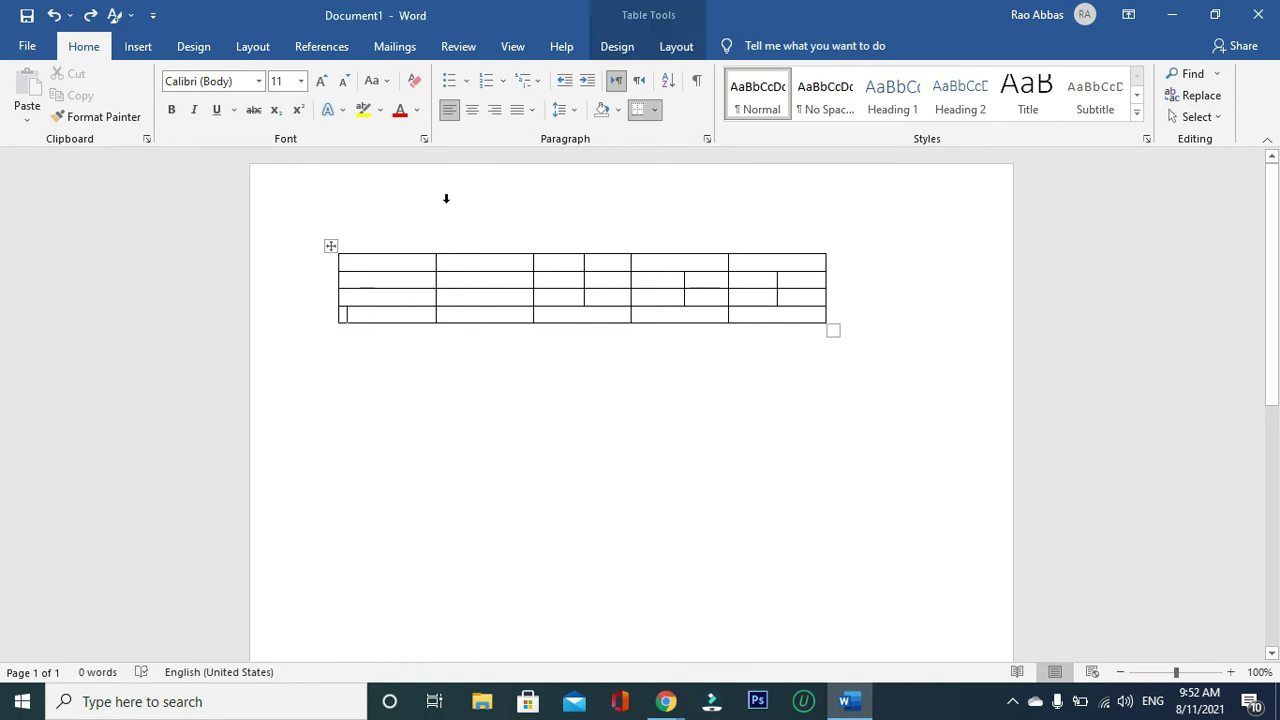
{"action": "left_click", "coordinate": [676, 46]}
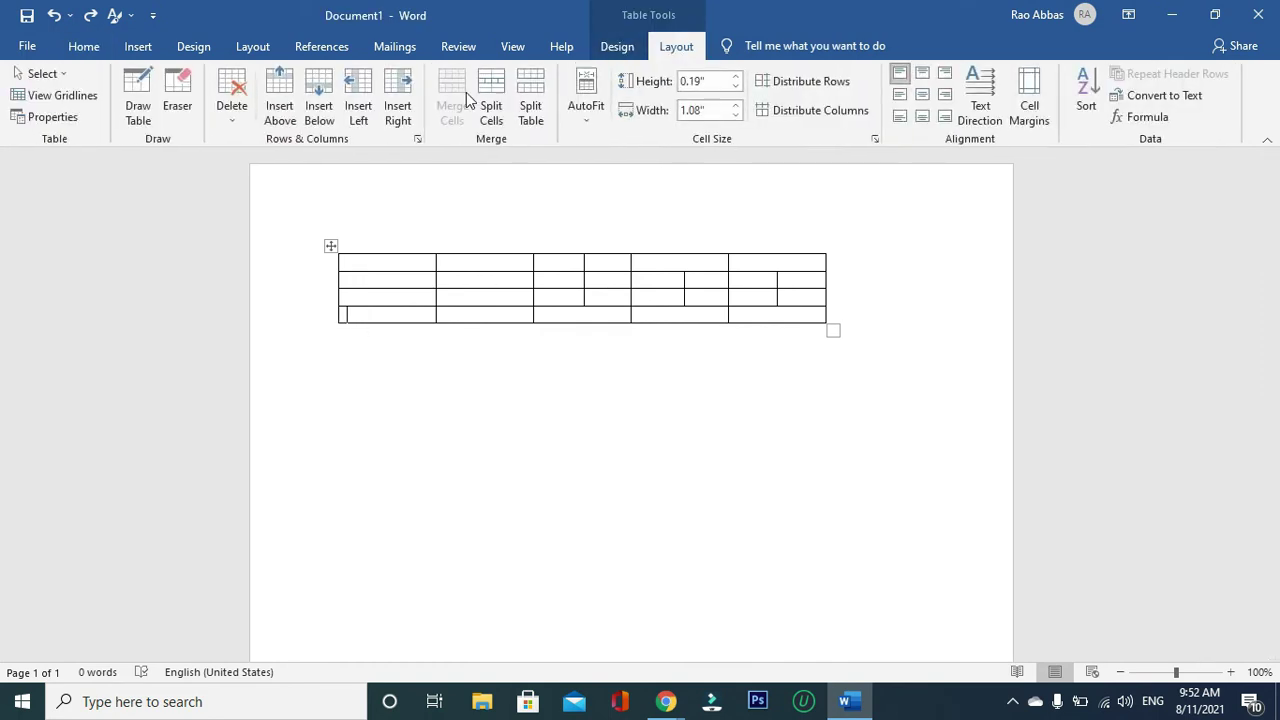
{"action": "left_click", "coordinate": [280, 100]}
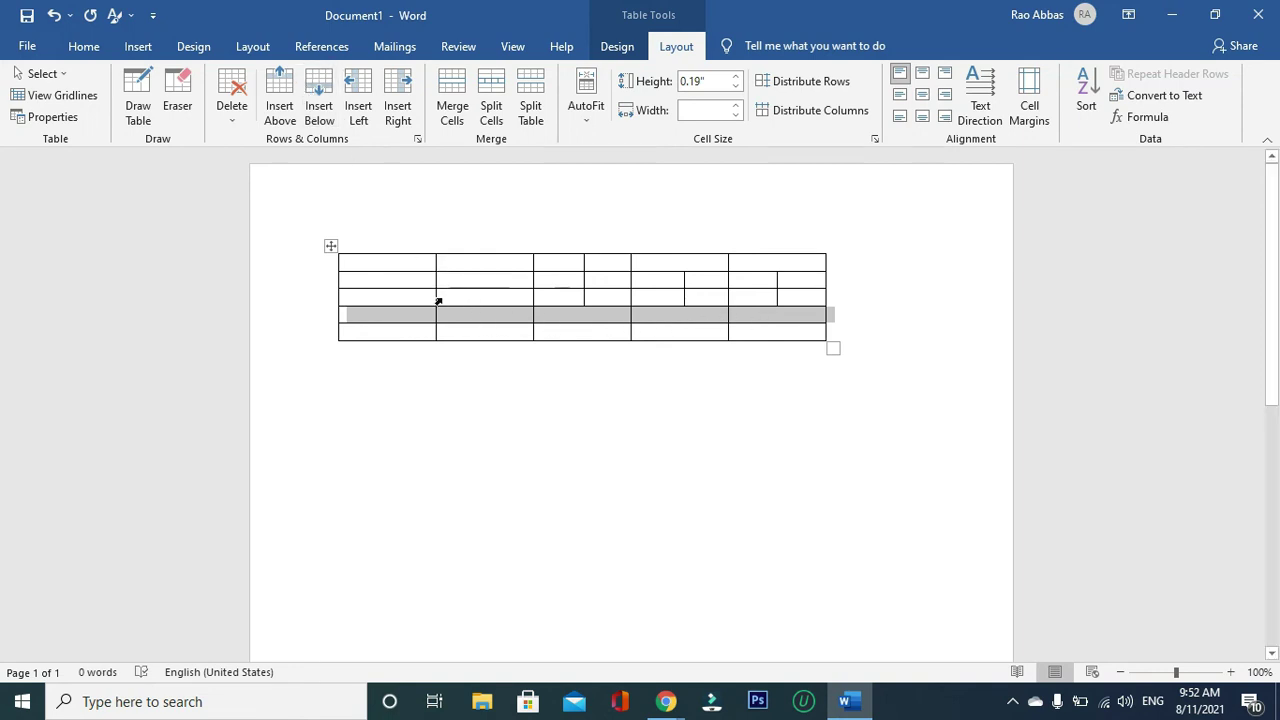
{"action": "left_click", "coordinate": [438, 300]}
{"action": "left_click", "coordinate": [383, 318]}
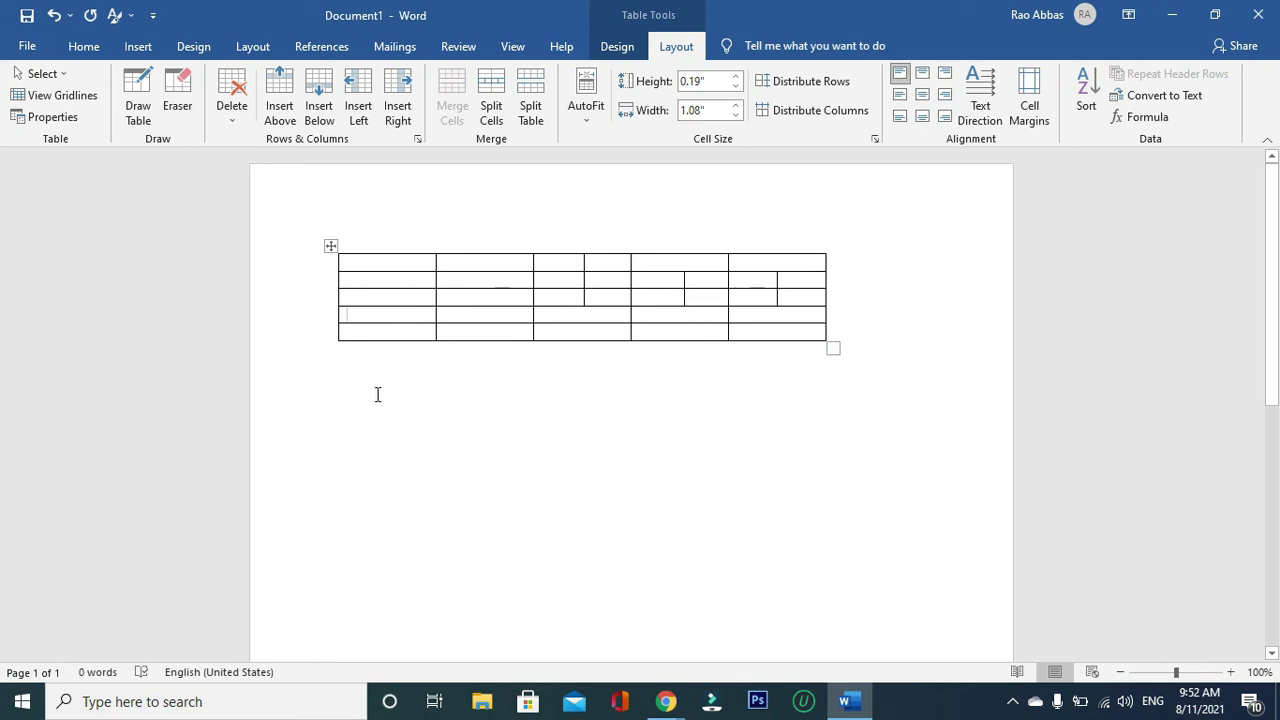
{"action": "left_click", "coordinate": [318, 108]}
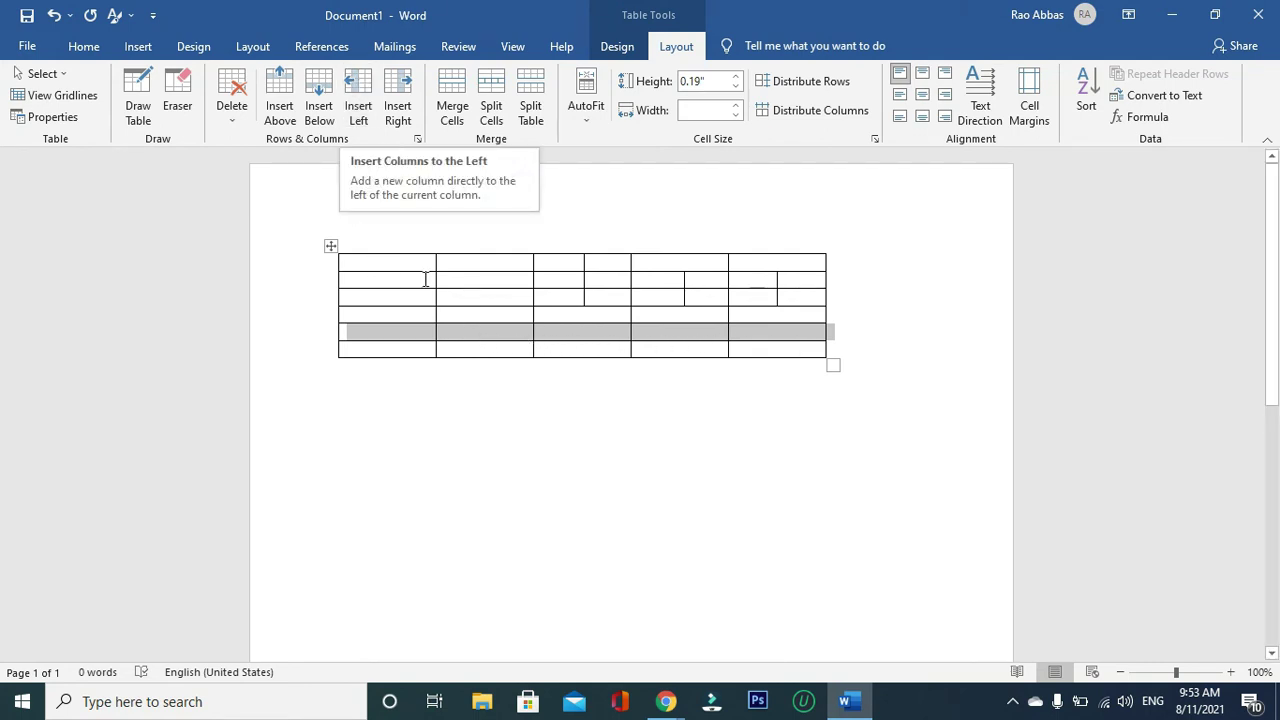
Insert a new column to the left of the table's second column.
{"action": "left_click", "coordinate": [494, 265]}
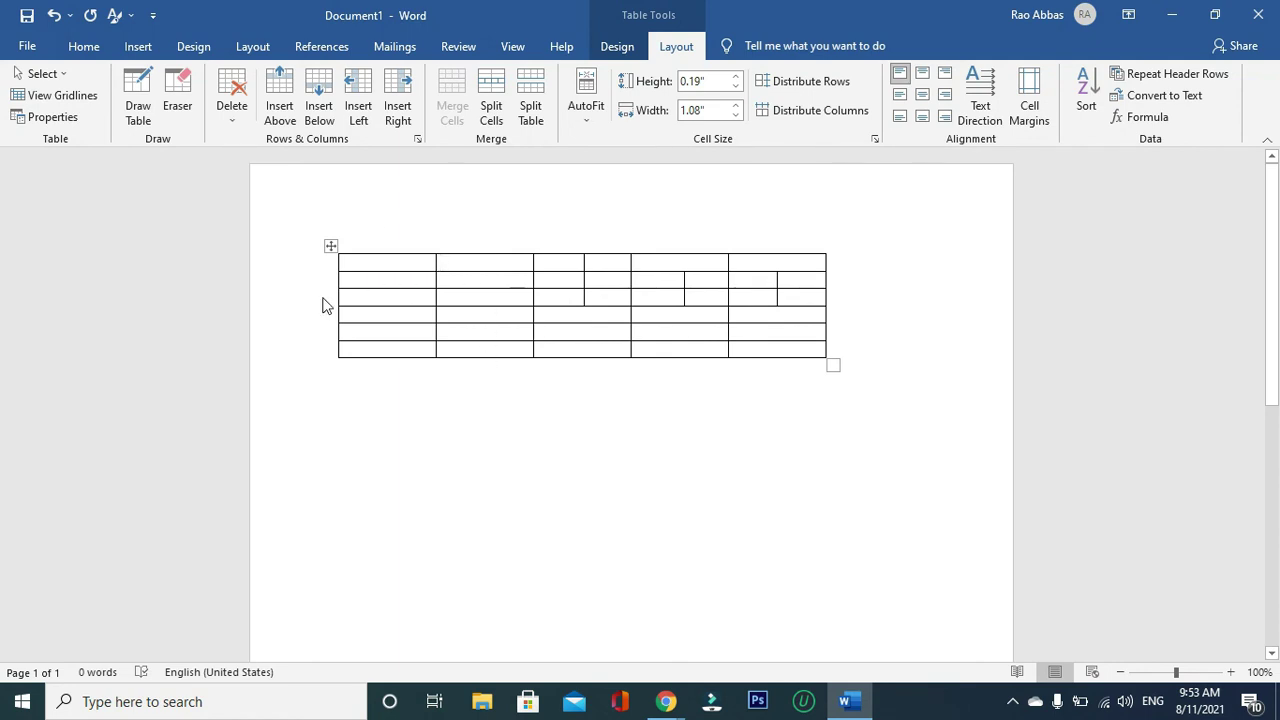
{"action": "left_click", "coordinate": [358, 106]}
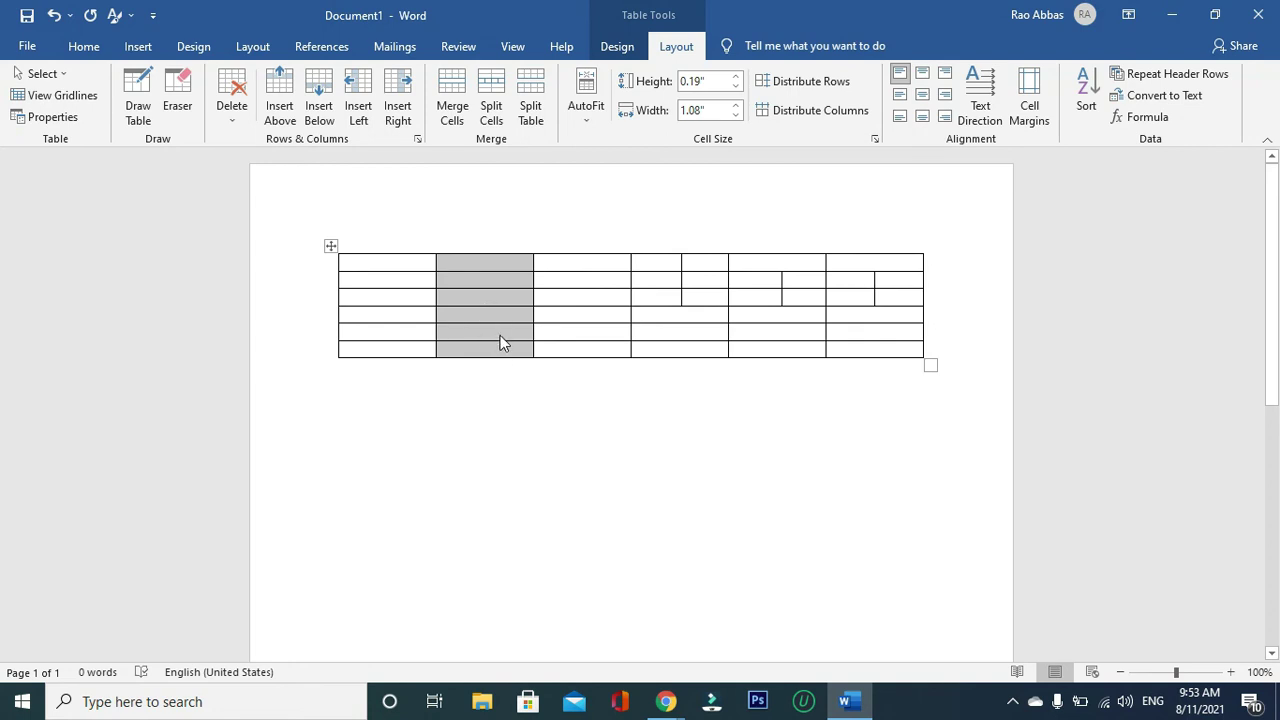
Insert a new column to the right of the table's selected second column.
{"action": "left_click", "coordinate": [384, 100]}
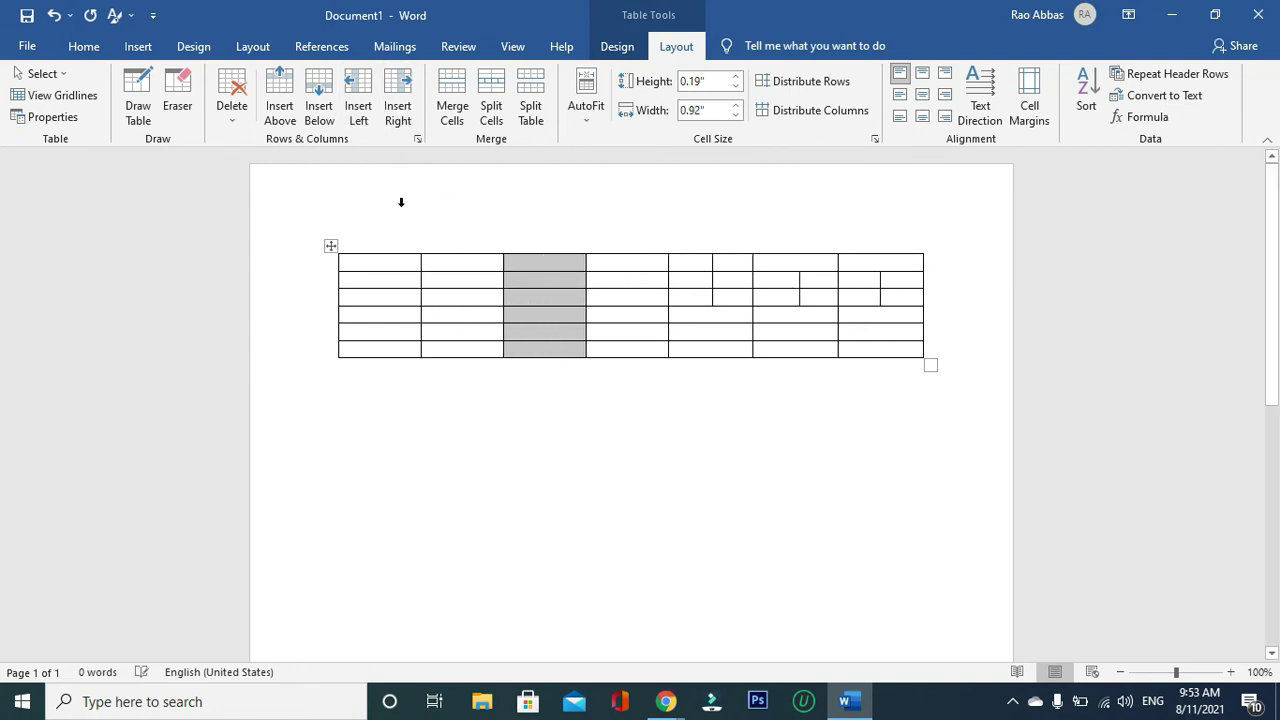
{"action": "left_click", "coordinate": [452, 263]}
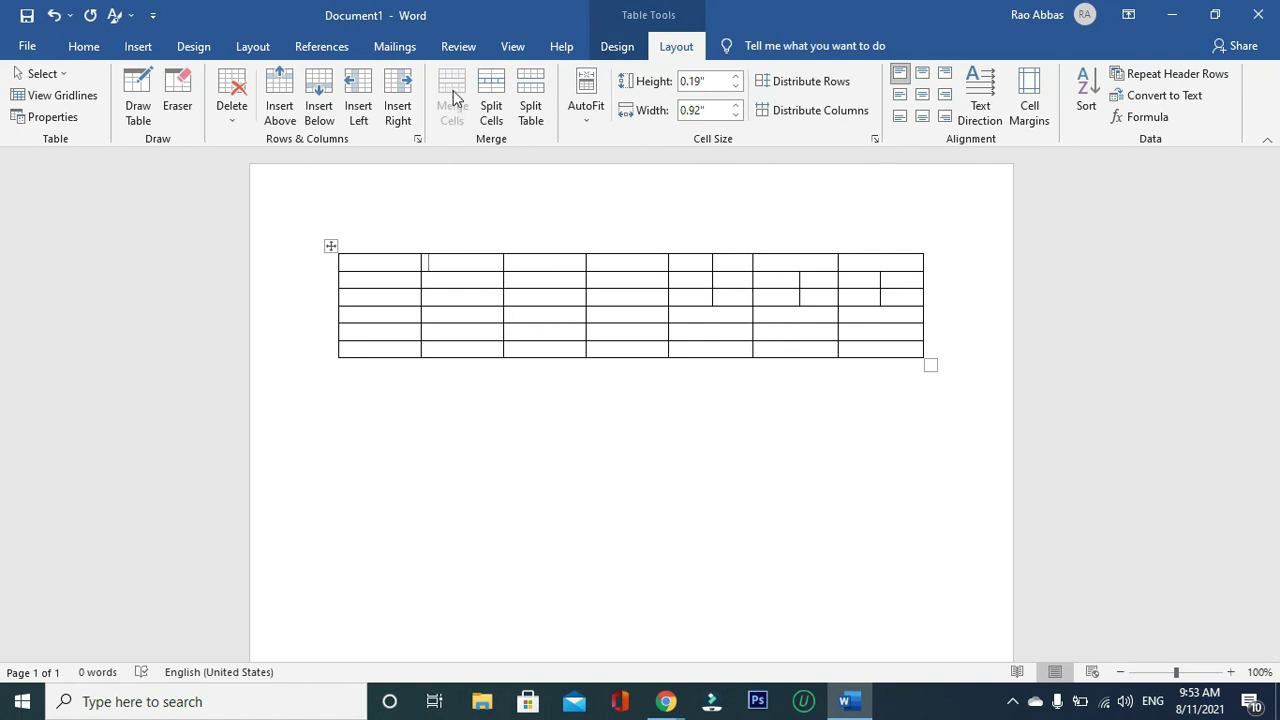
Merge all cells of the table's top row into one cell.
{"action": "left_click_drag", "start_coordinate": [882, 347], "coordinate": [598, 347]}
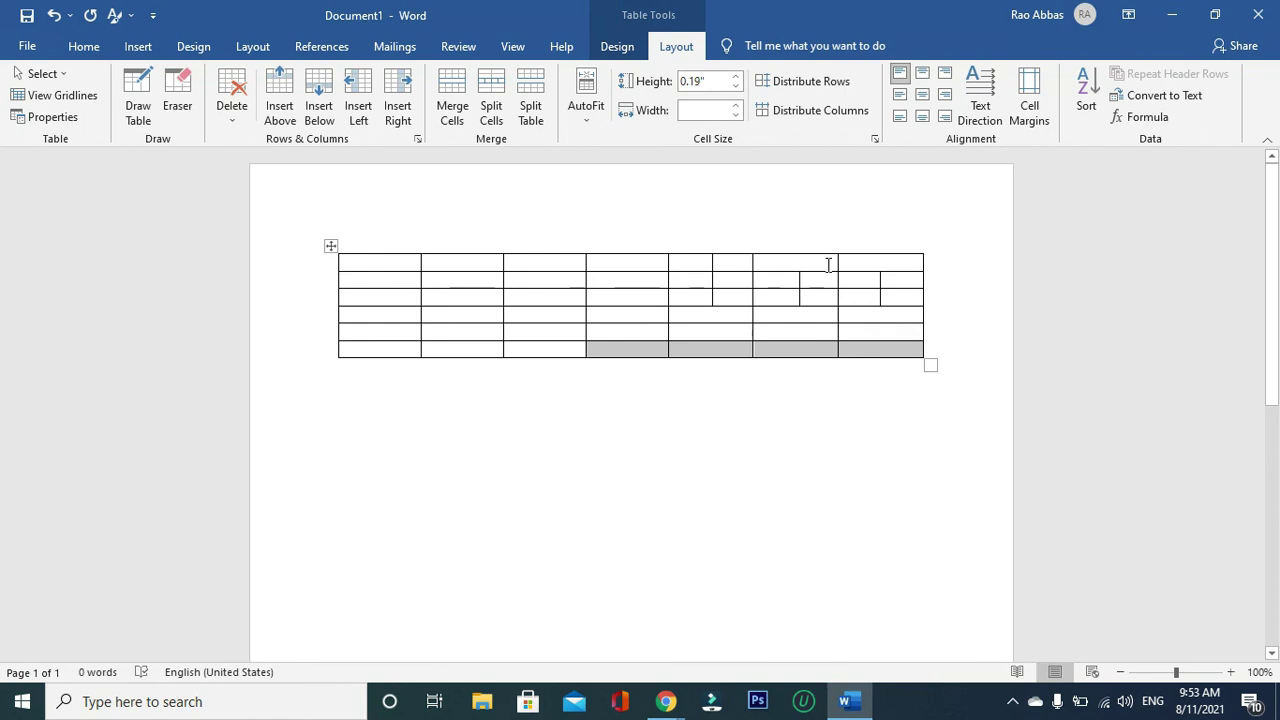
{"action": "left_click_drag", "start_coordinate": [908, 263], "coordinate": [415, 268]}
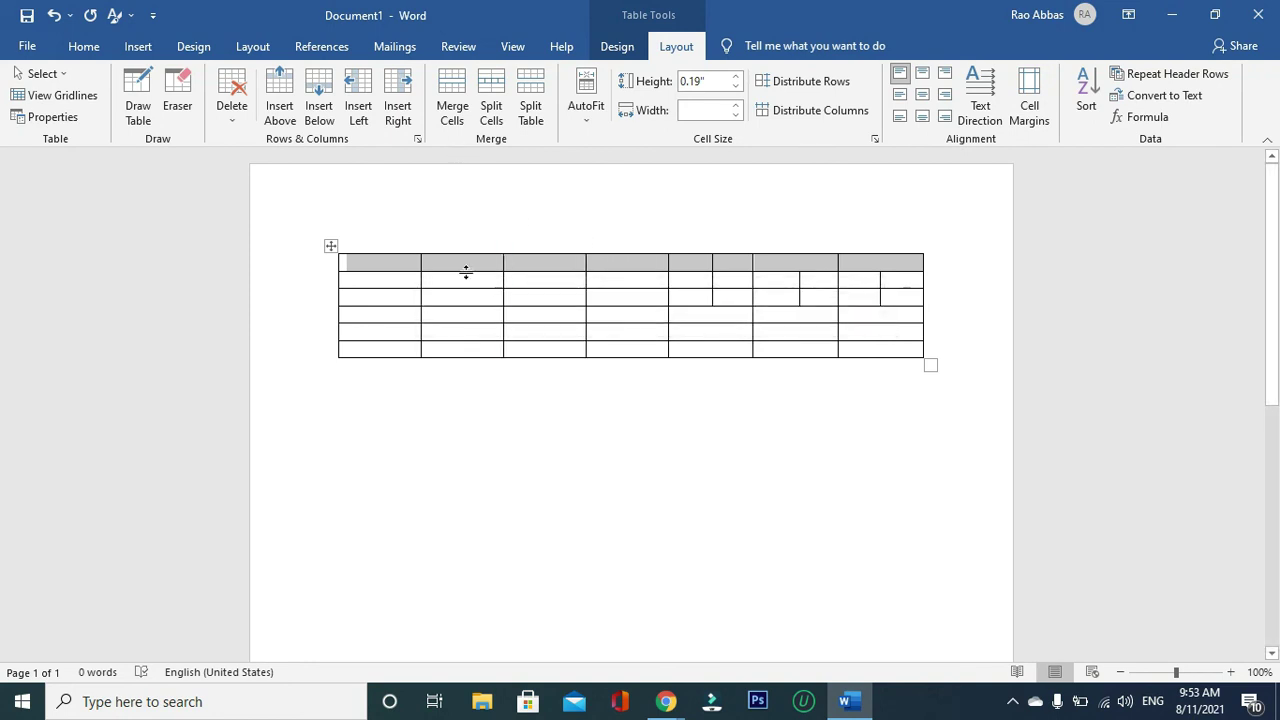
{"action": "left_click", "coordinate": [468, 113]}
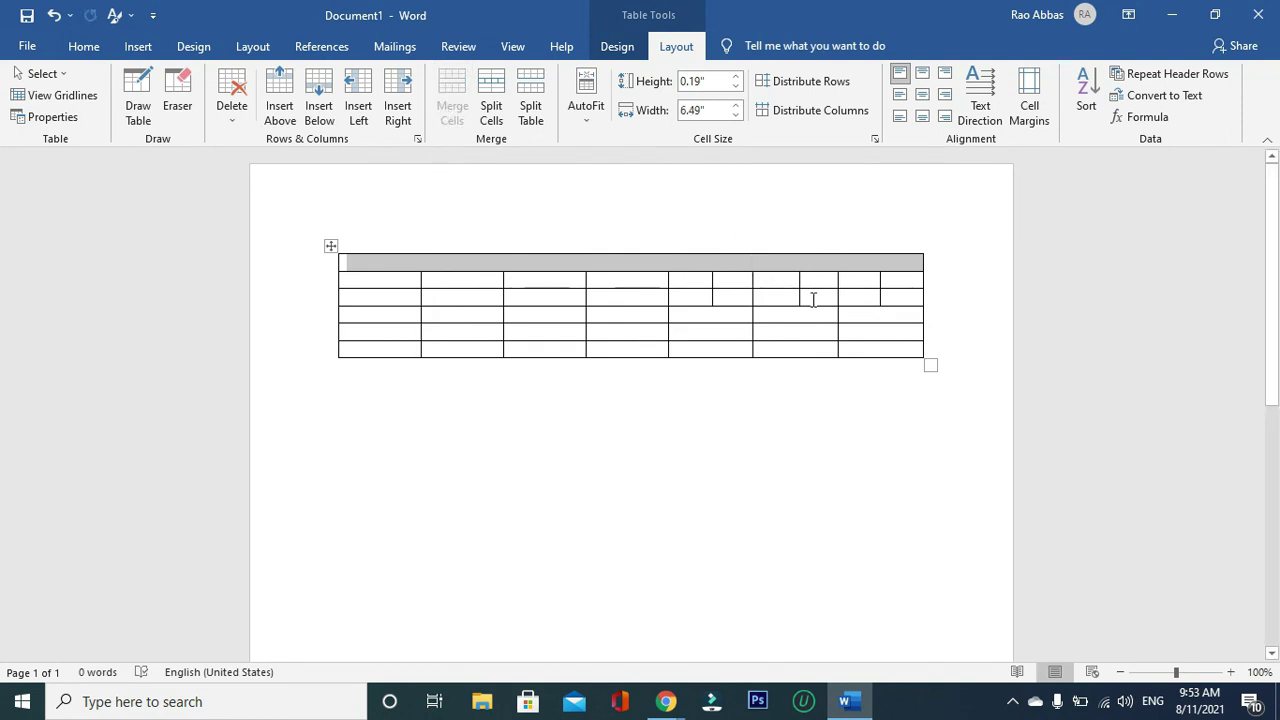
Enter "Heading" in the merged top cell and make the row directly below it slightly taller.
{"action": "left_click", "coordinate": [813, 299]}
{"action": "left_click", "coordinate": [543, 265]}
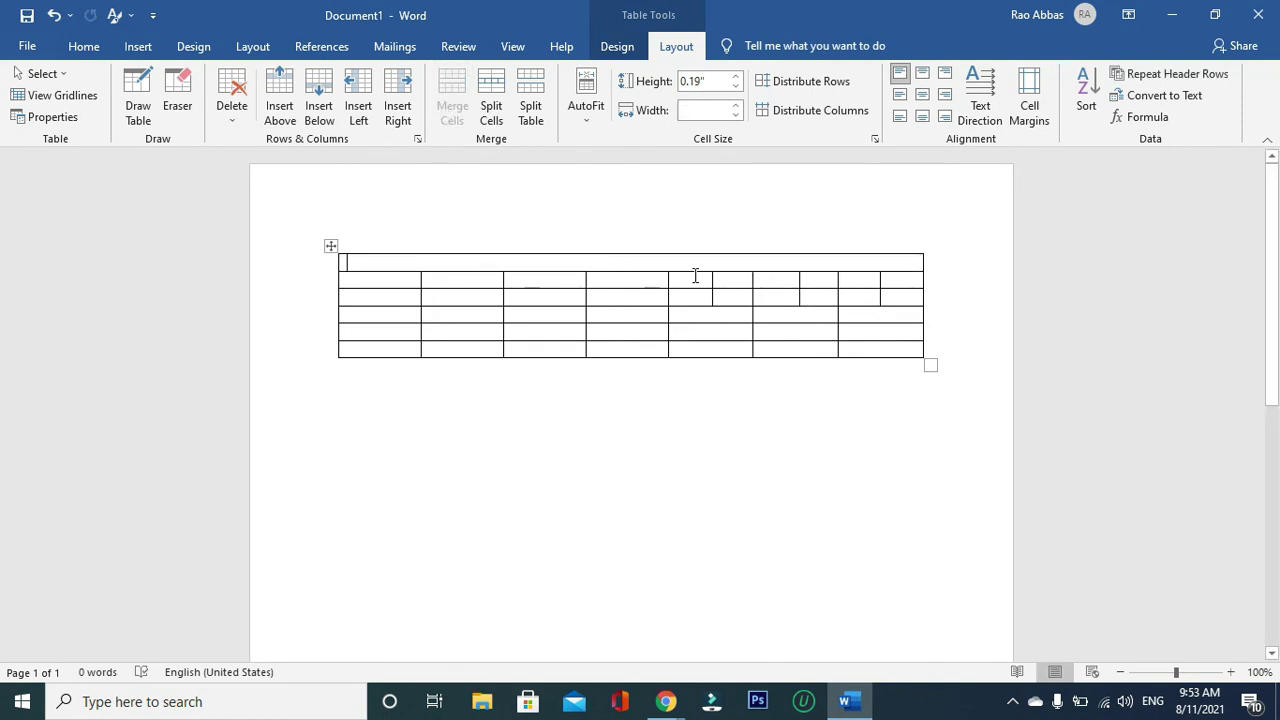
{"action": "type", "text": "Heading"}
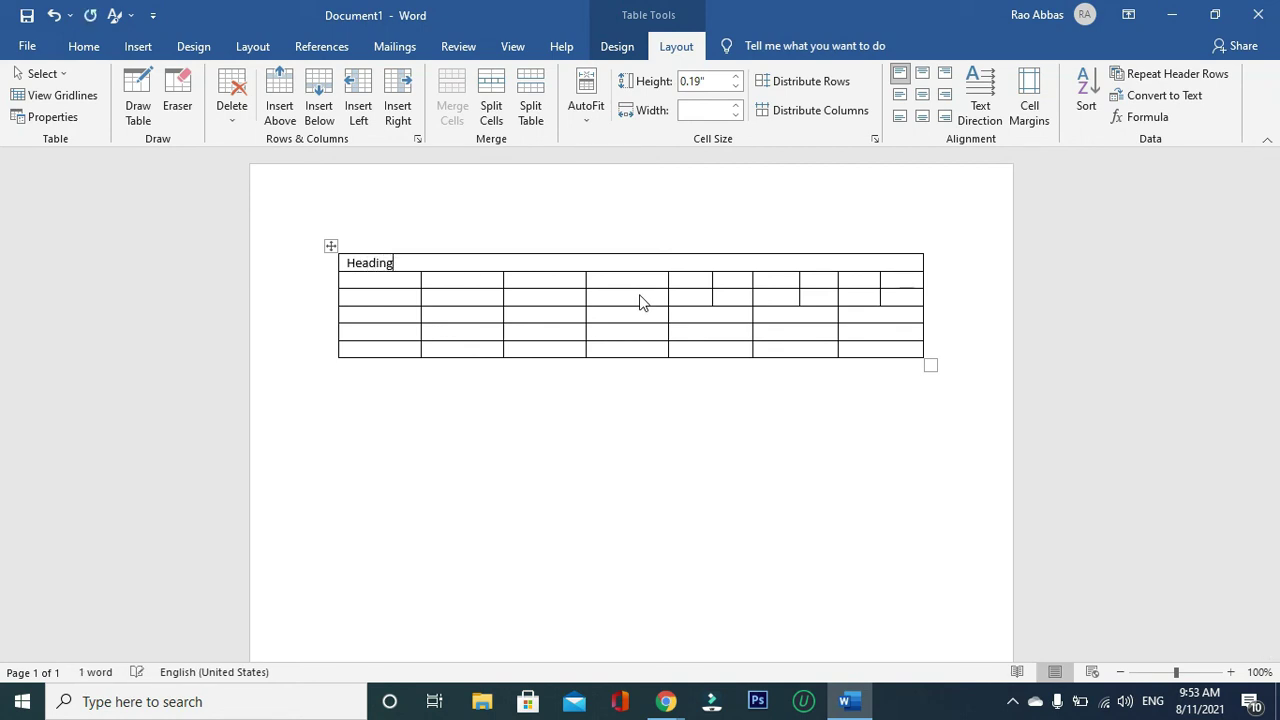
{"action": "double_click", "coordinate": [390, 263]}
{"action": "left_click", "coordinate": [438, 262]}
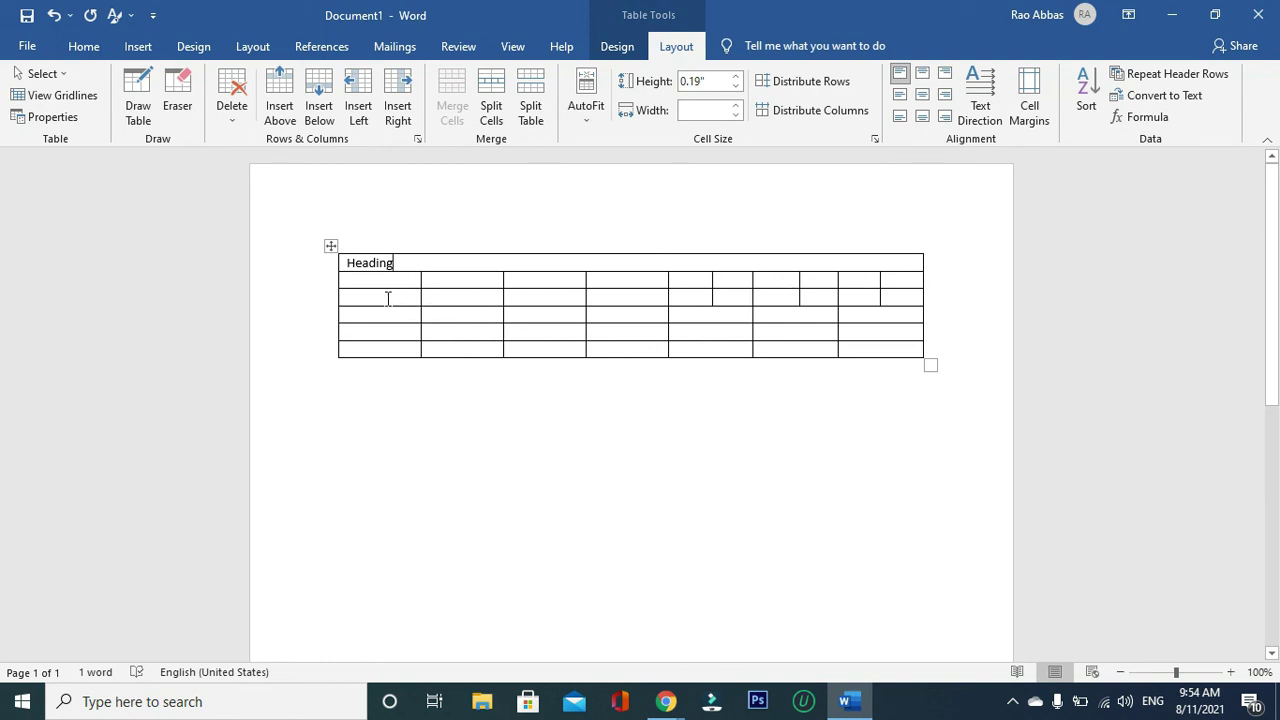
{"action": "left_click_drag", "start_coordinate": [388, 289], "coordinate": [404, 293]}
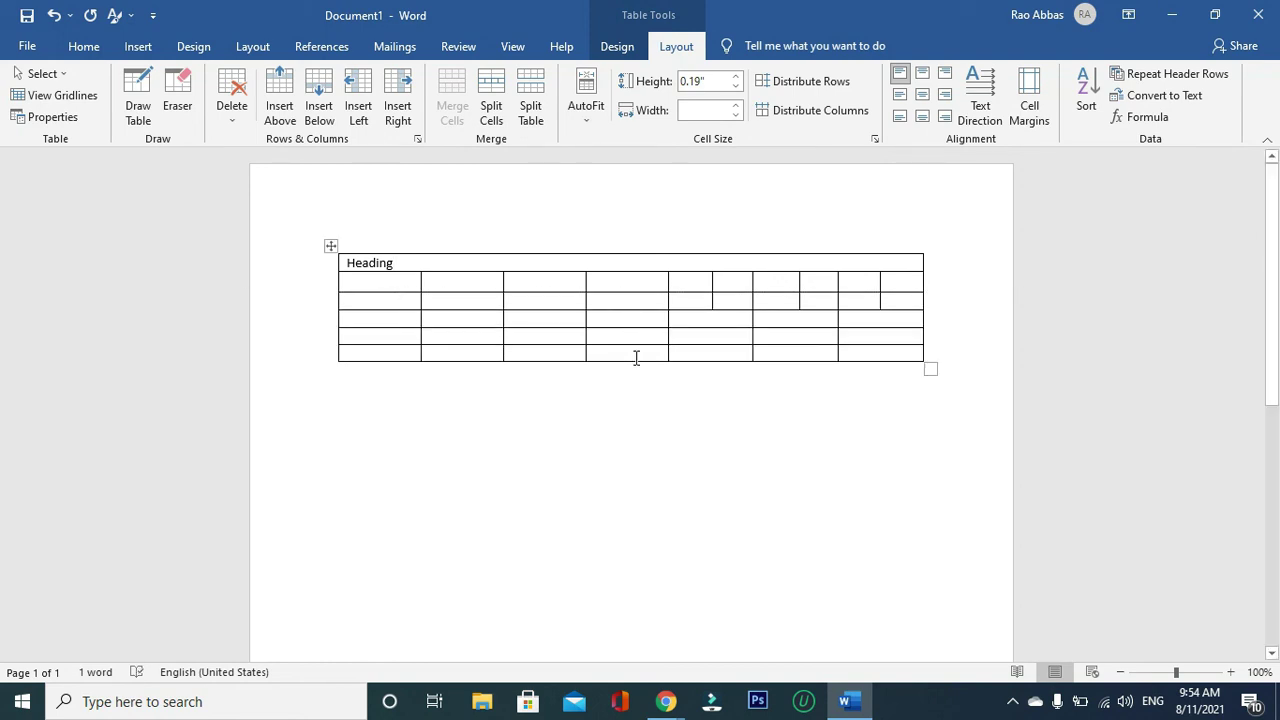
Split the bottom row's first three cells into 5 columns and 1 row, merging the cells before the split.
{"action": "left_click_drag", "start_coordinate": [537, 350], "coordinate": [403, 350]}
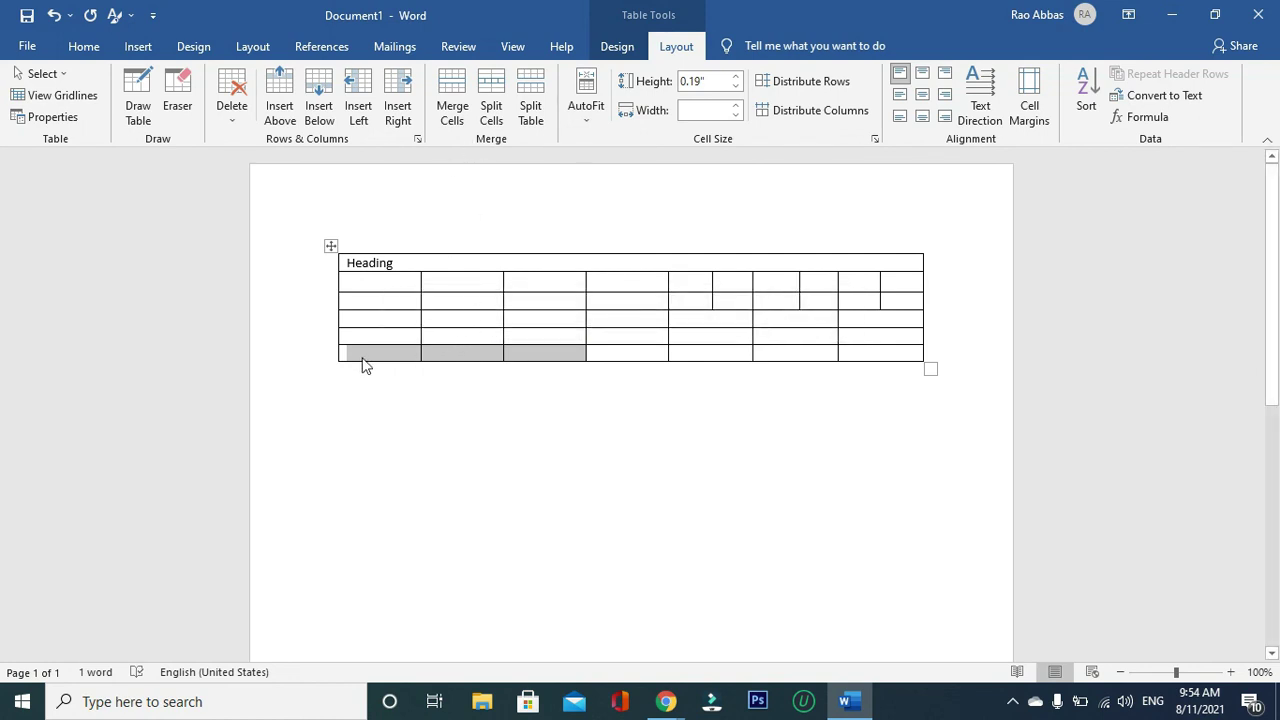
{"action": "left_click", "coordinate": [487, 110]}
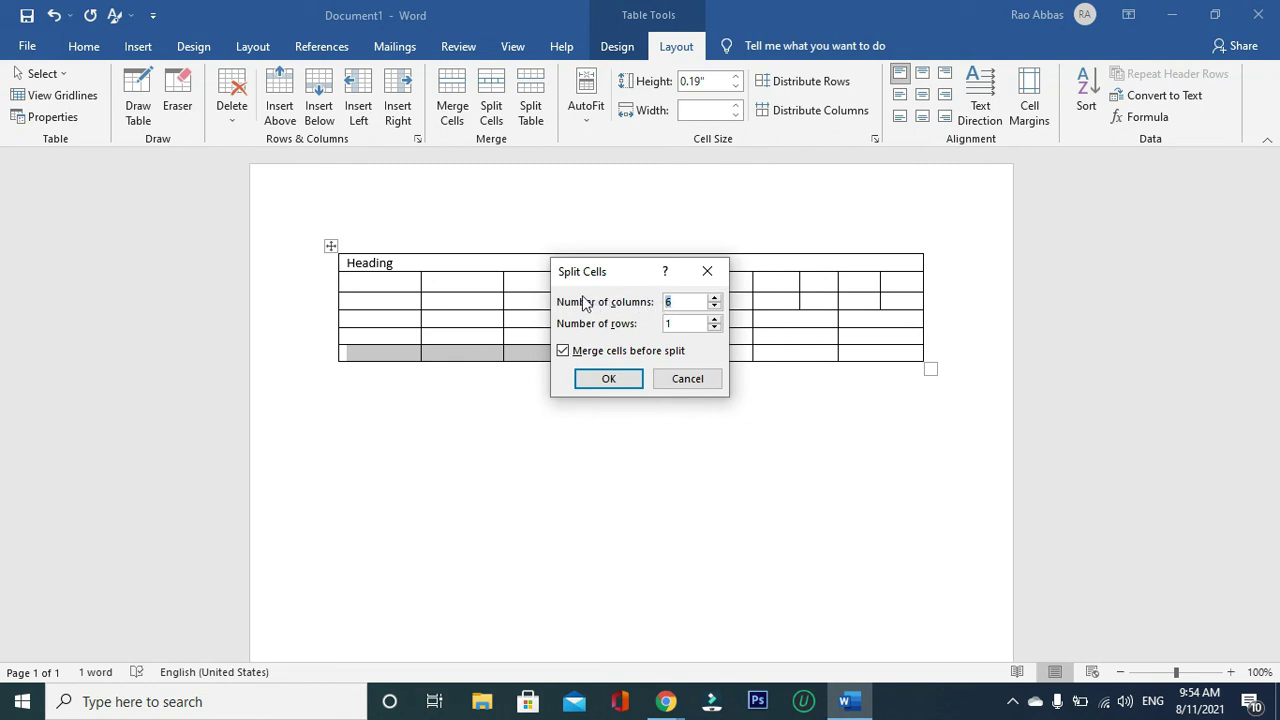
{"action": "left_click", "coordinate": [668, 301]}
{"action": "left_click_drag", "start_coordinate": [668, 301], "coordinate": [723, 314]}
{"action": "left_click", "coordinate": [618, 381]}
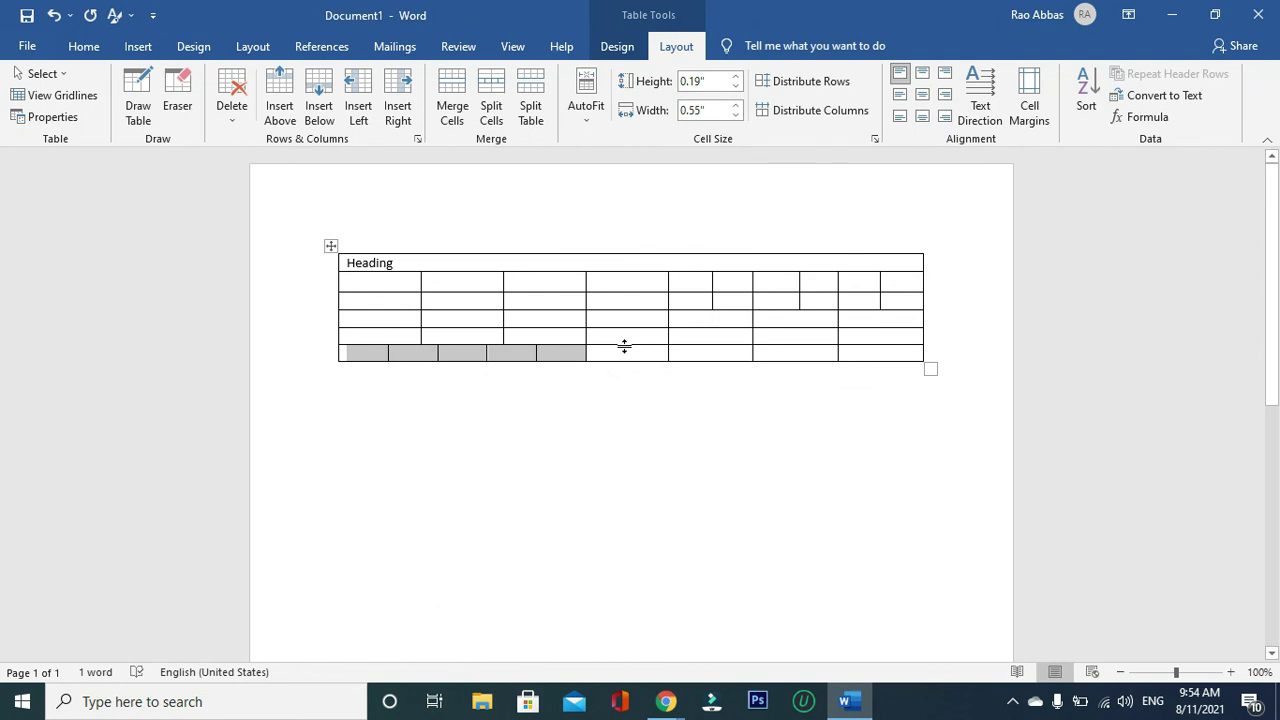
Shift the border between the second and third columns slightly right, in line with the left border of the bottom row's fifth cell.
{"action": "left_click", "coordinate": [559, 352]}
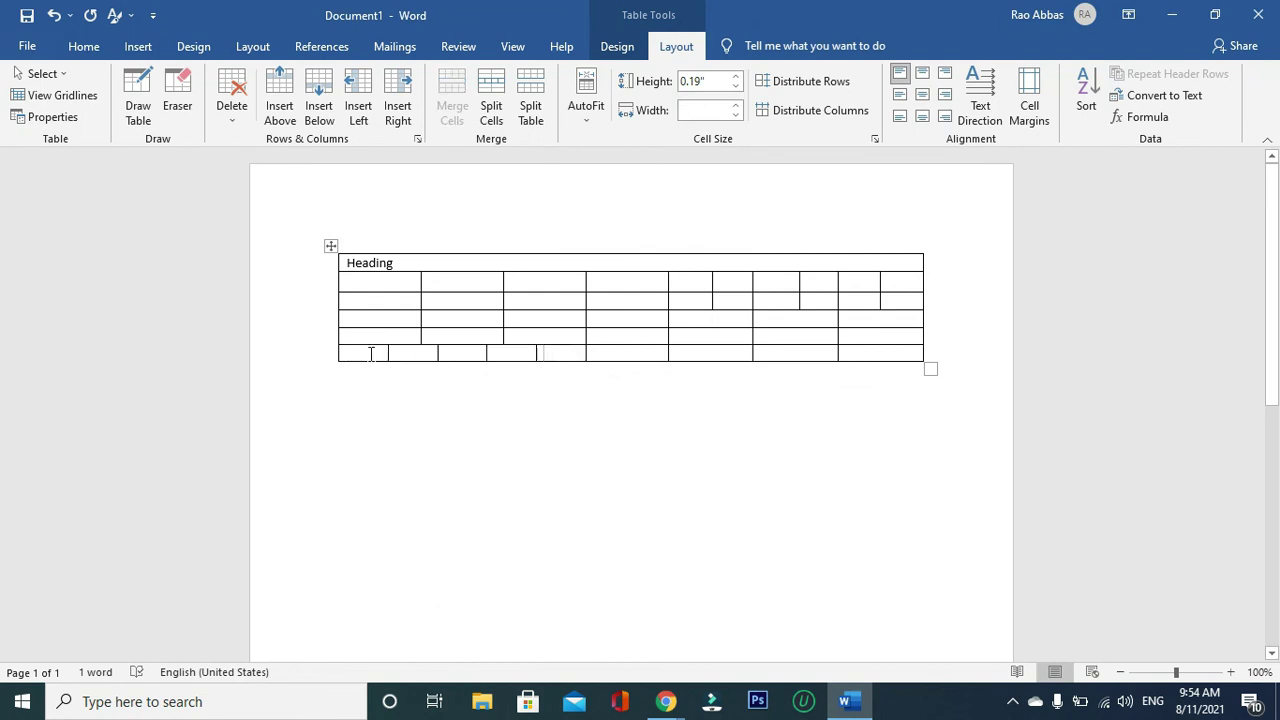
{"action": "mouse_move", "coordinate": [536, 352]}
{"action": "left_mouse_down"}
{"action": "mouse_move", "coordinate": [500, 355]}
{"action": "mouse_move", "coordinate": [531, 352]}
{"action": "mouse_move", "coordinate": [518, 352]}
{"action": "left_mouse_up"}
{"action": "left_click_drag", "start_coordinate": [480, 303], "coordinate": [484, 262]}
Split the table into two tables above its fourth row.
{"action": "left_click_drag", "start_coordinate": [450, 316], "coordinate": [537, 340]}
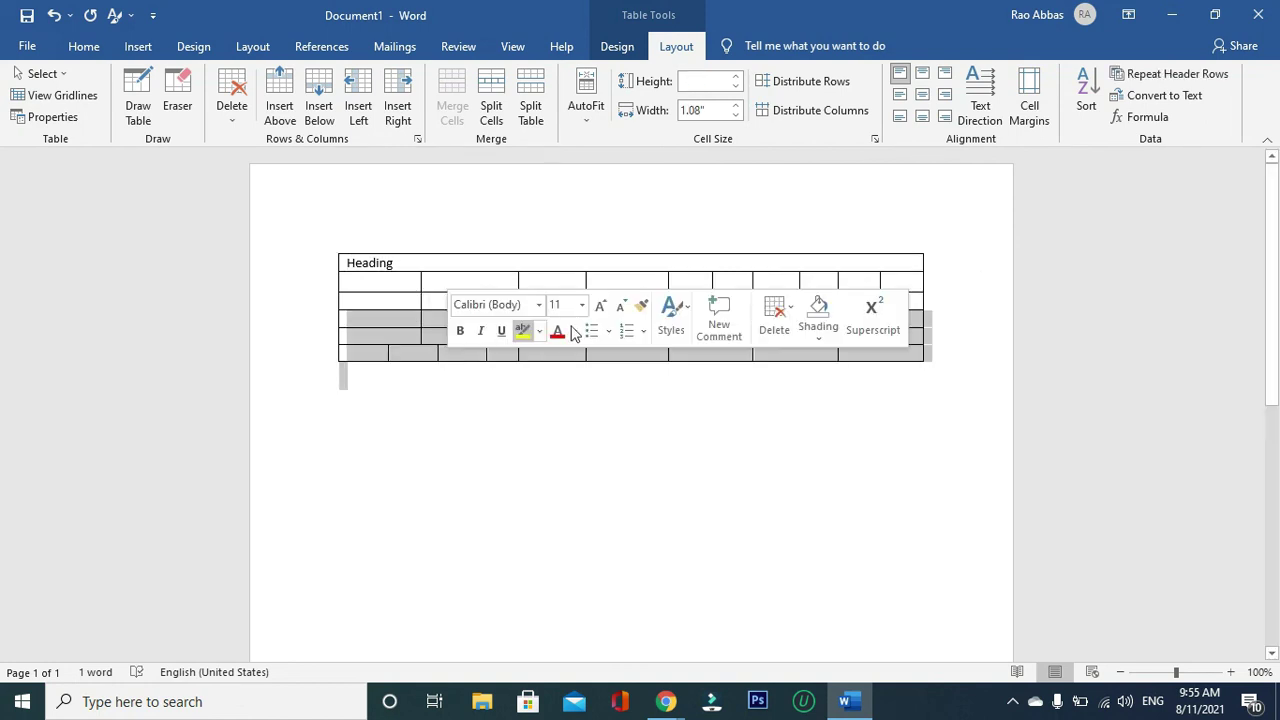
{"action": "left_click", "coordinate": [430, 315]}
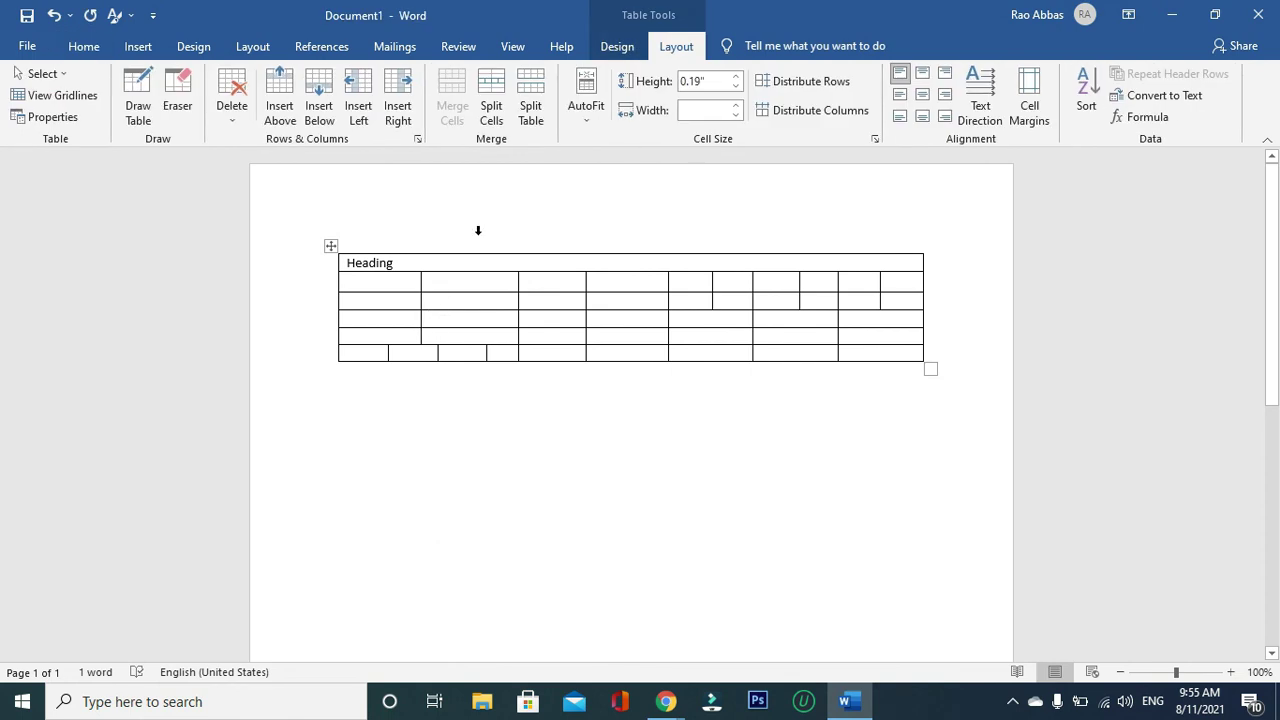
{"action": "left_click", "coordinate": [531, 105]}
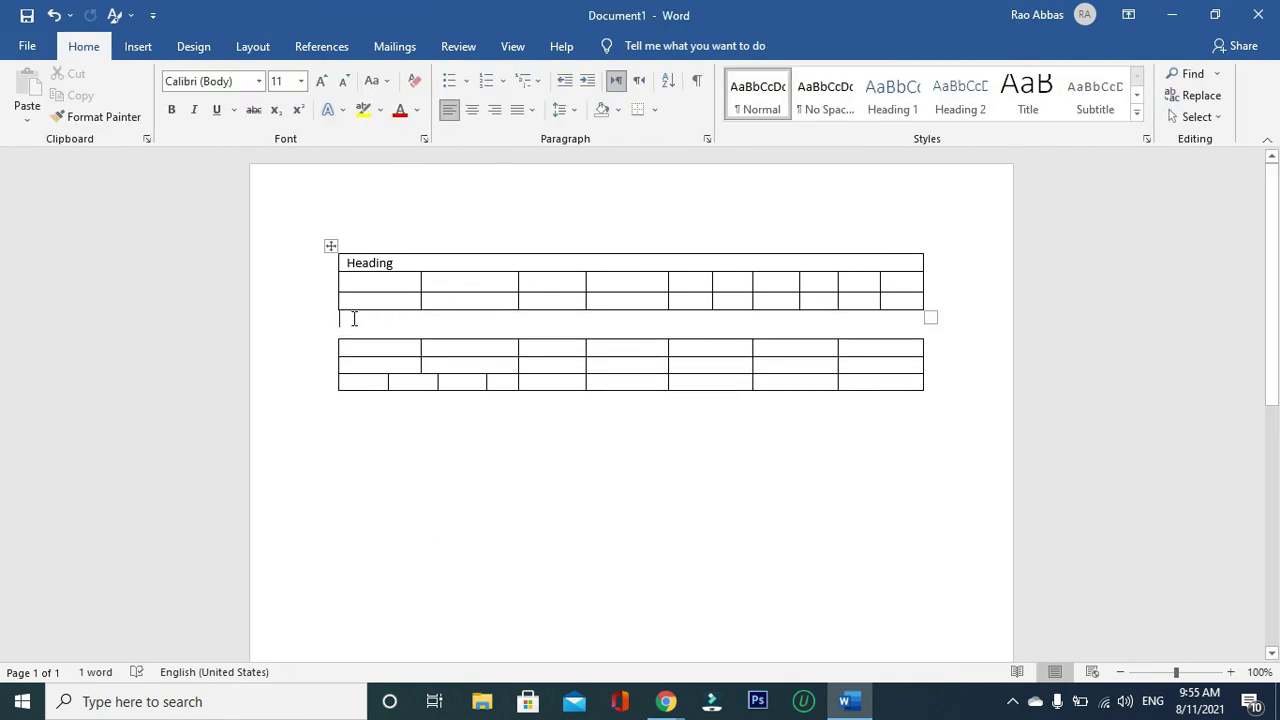
Add three blank lines between the two tables and move the lower table closer to the upper one.
{"action": "key", "text": "Return"}
{"action": "key", "text": "Return"}
{"action": "key", "text": "Return"}
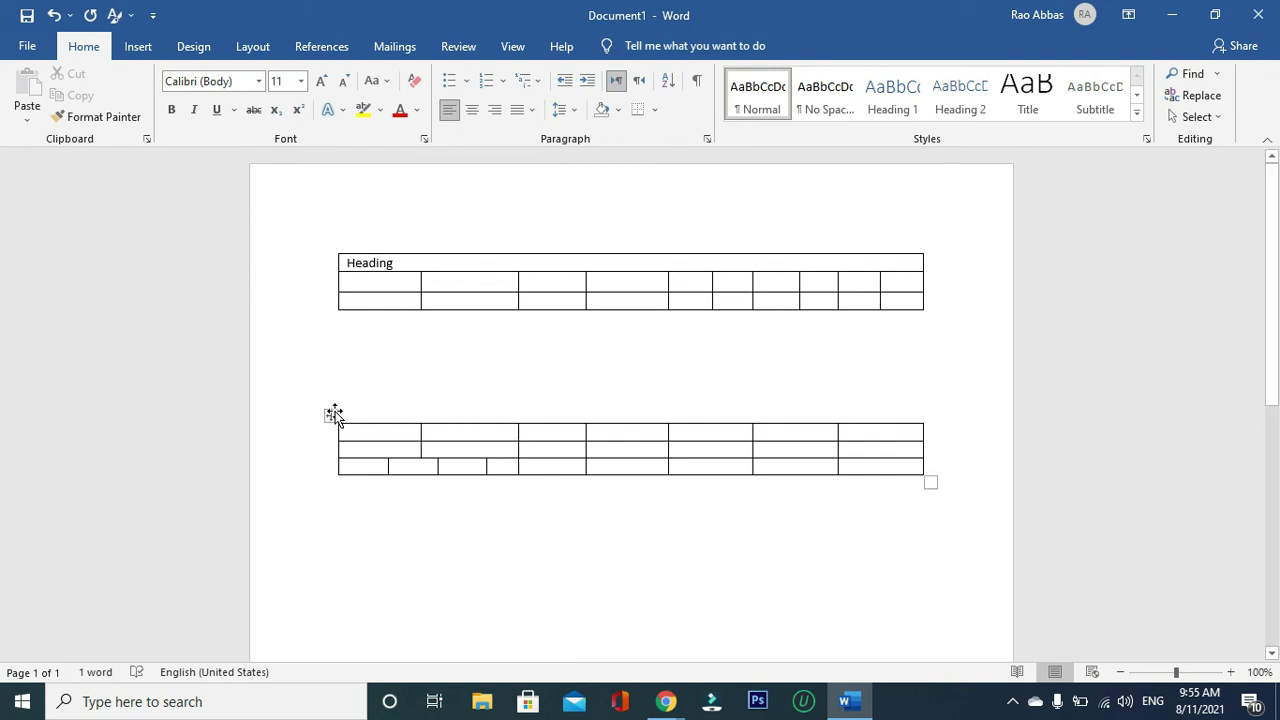
{"action": "mouse_move", "coordinate": [331, 415]}
{"action": "left_mouse_down"}
{"action": "mouse_move", "coordinate": [328, 345]}
{"action": "mouse_move", "coordinate": [318, 437]}
{"action": "left_mouse_up"}
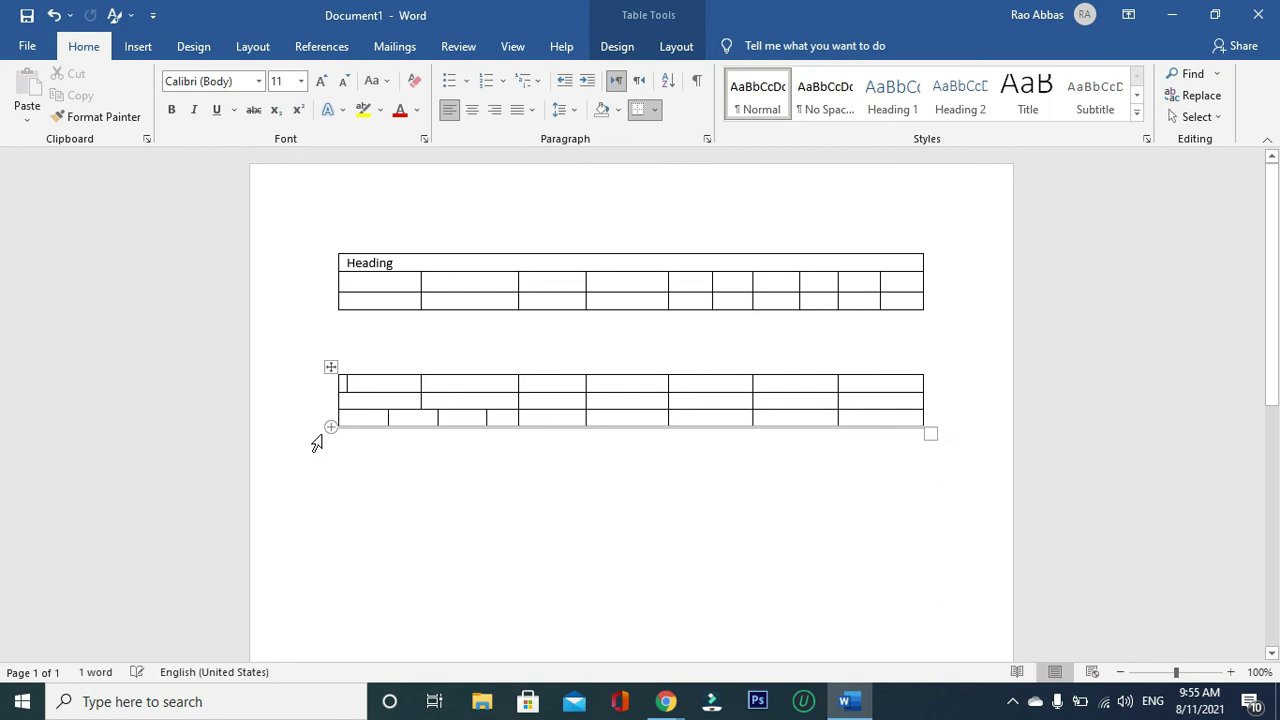
Show the table layout tools for the lower table.
{"action": "left_click", "coordinate": [680, 46]}
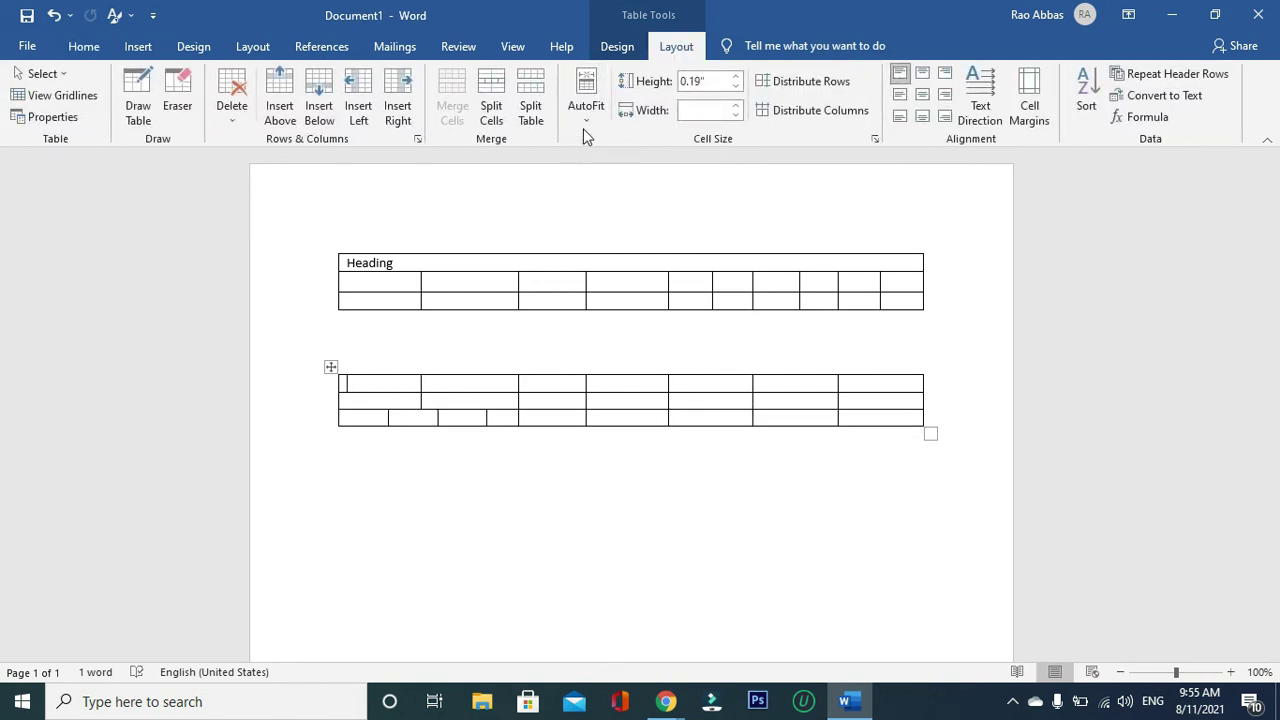